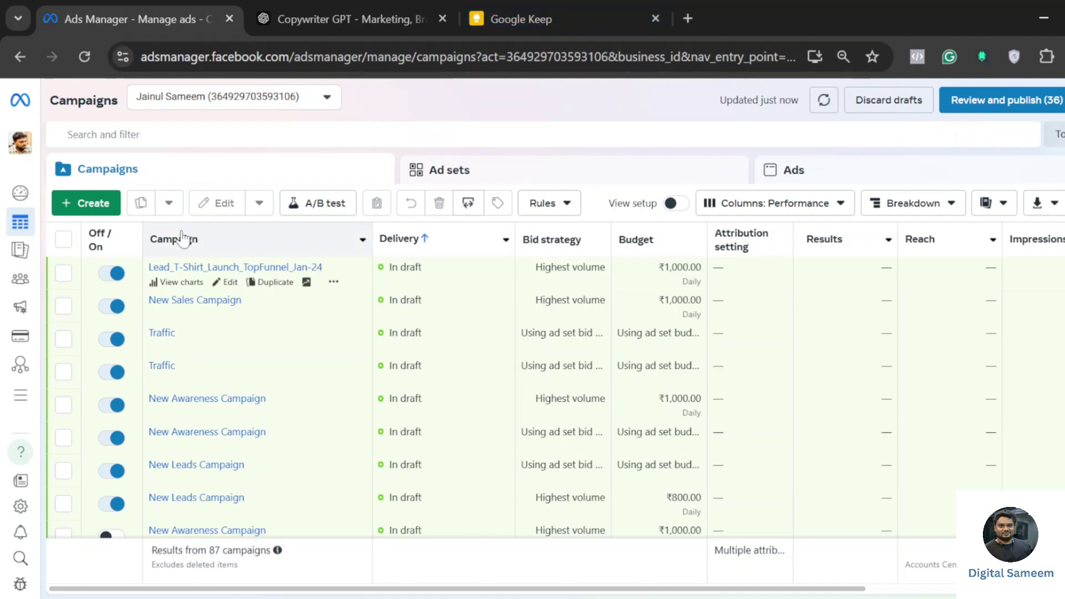
Start creating a new campaign with the Auction buying type.
{"action": "left_click", "coordinate": [92, 203]}
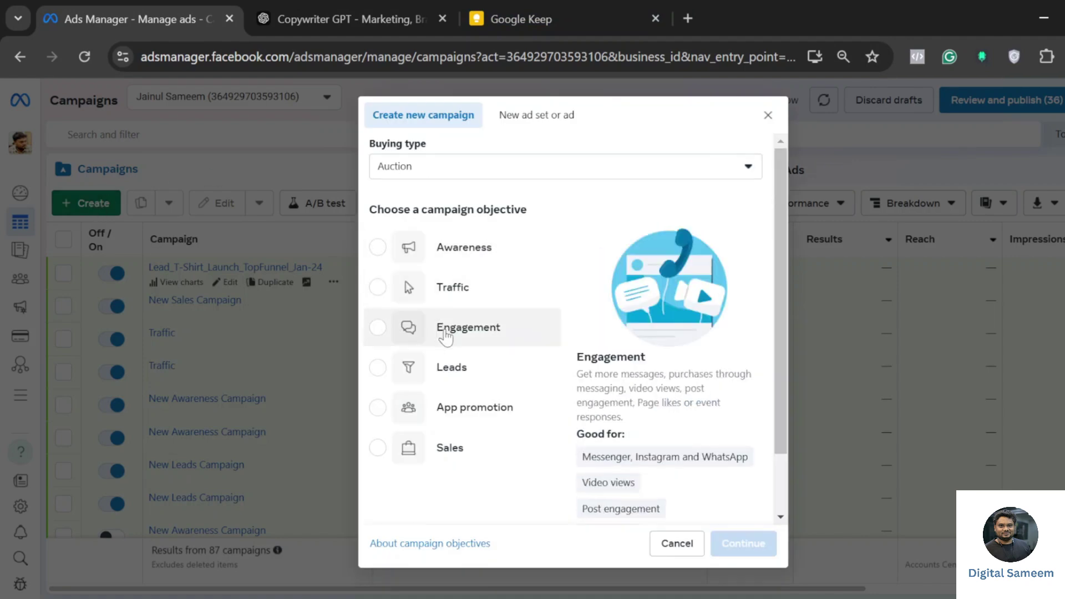
{"action": "mouse_move", "coordinate": [459, 364]}
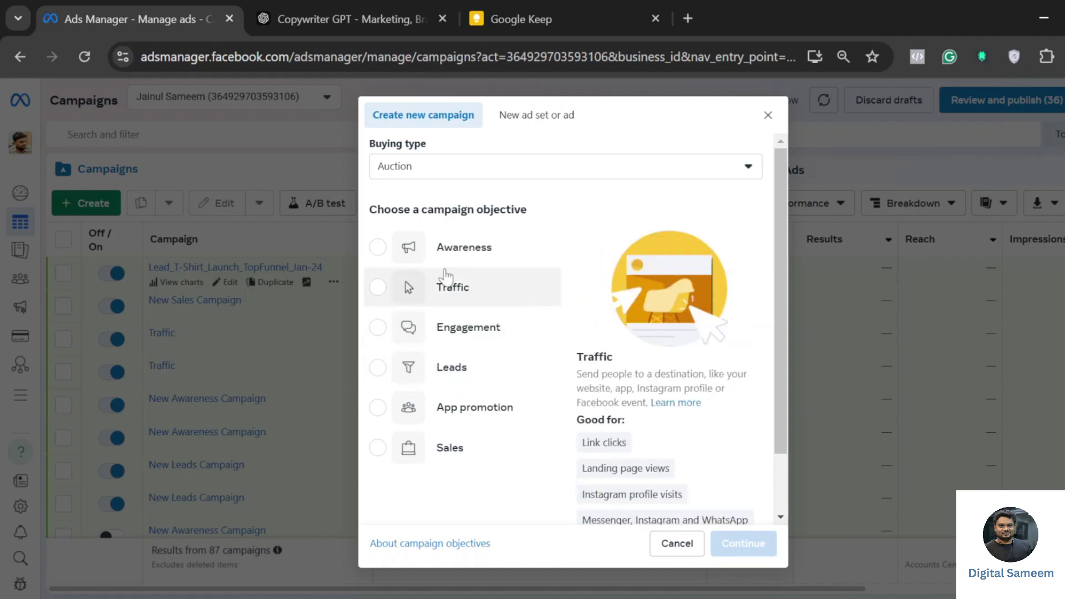
Compare the descriptions and recommended uses of the Engagement, Traffic and Sales campaign objectives.
{"action": "left_click", "coordinate": [452, 326]}
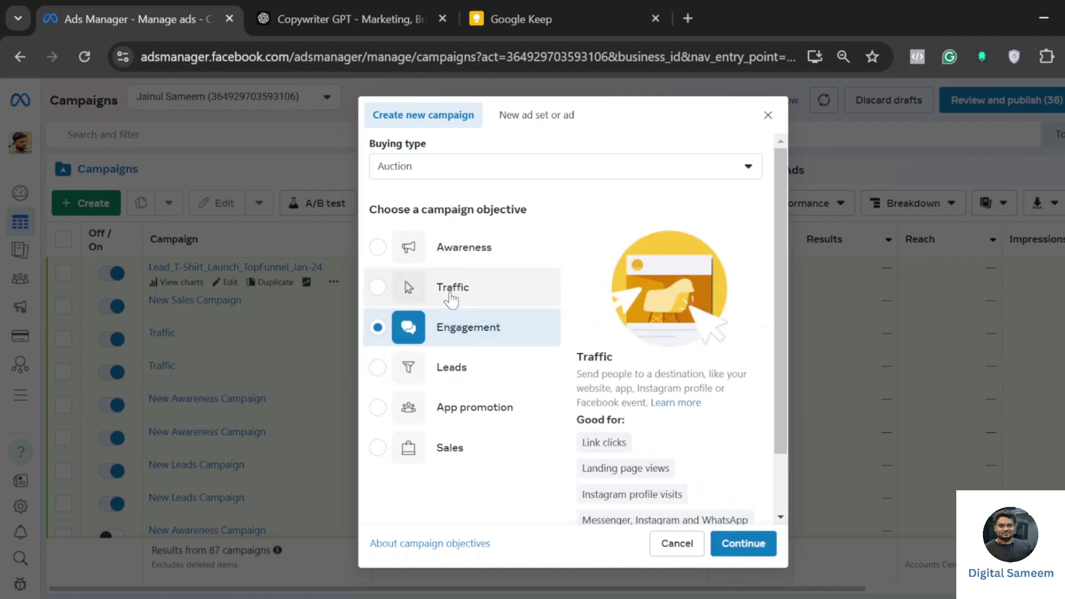
{"action": "left_click", "coordinate": [452, 300]}
{"action": "scroll", "coordinate": [637, 400], "scroll_direction": "down", "scroll_amount": 1}
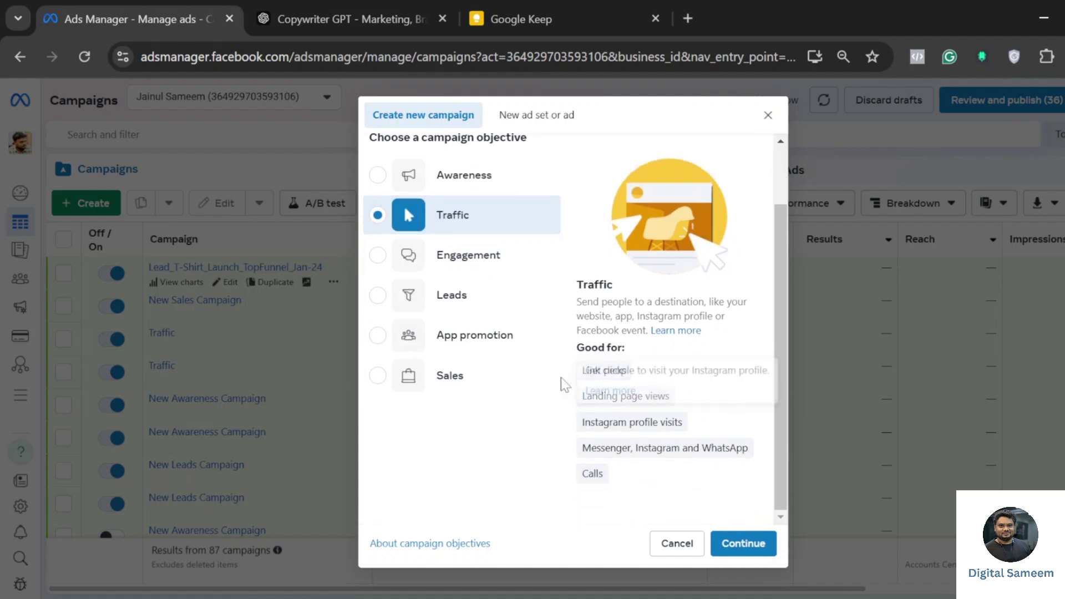
{"action": "left_click", "coordinate": [506, 265]}
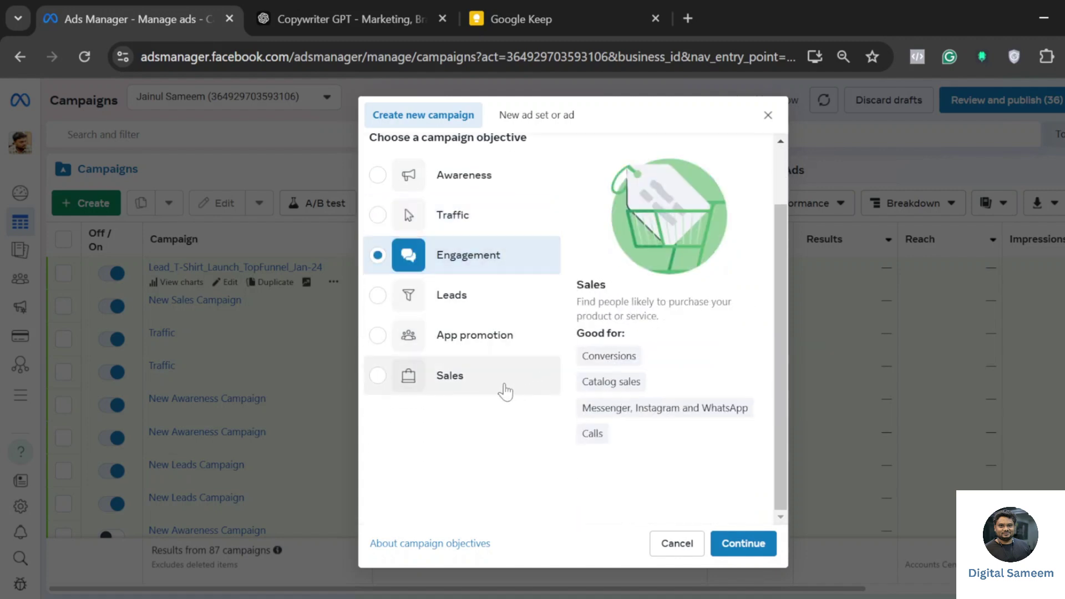
{"action": "left_click", "coordinate": [464, 384]}
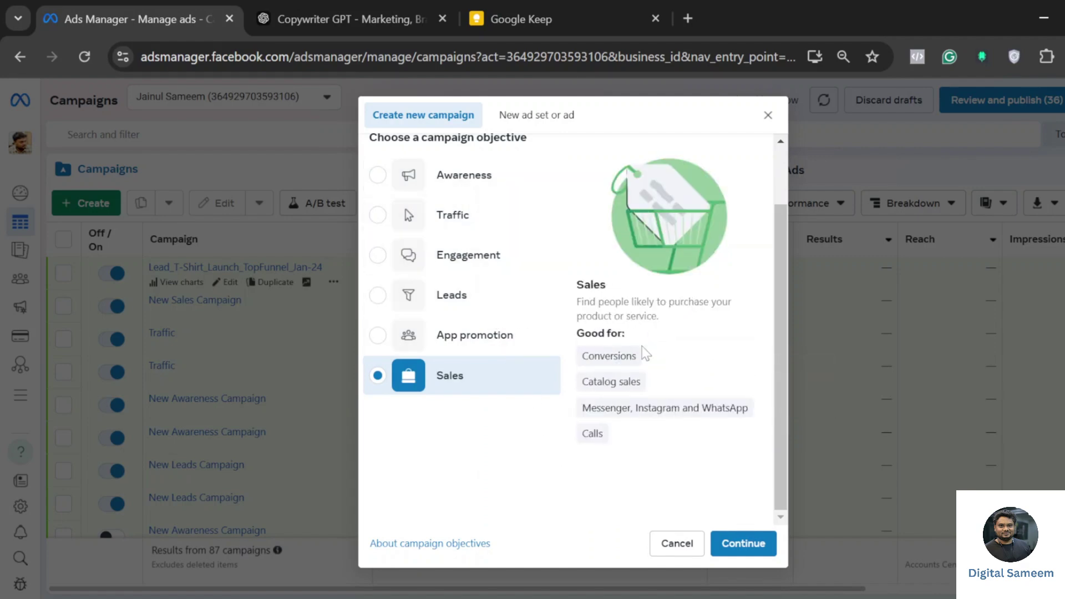
{"action": "left_click", "coordinate": [464, 252]}
{"action": "left_click", "coordinate": [461, 224]}
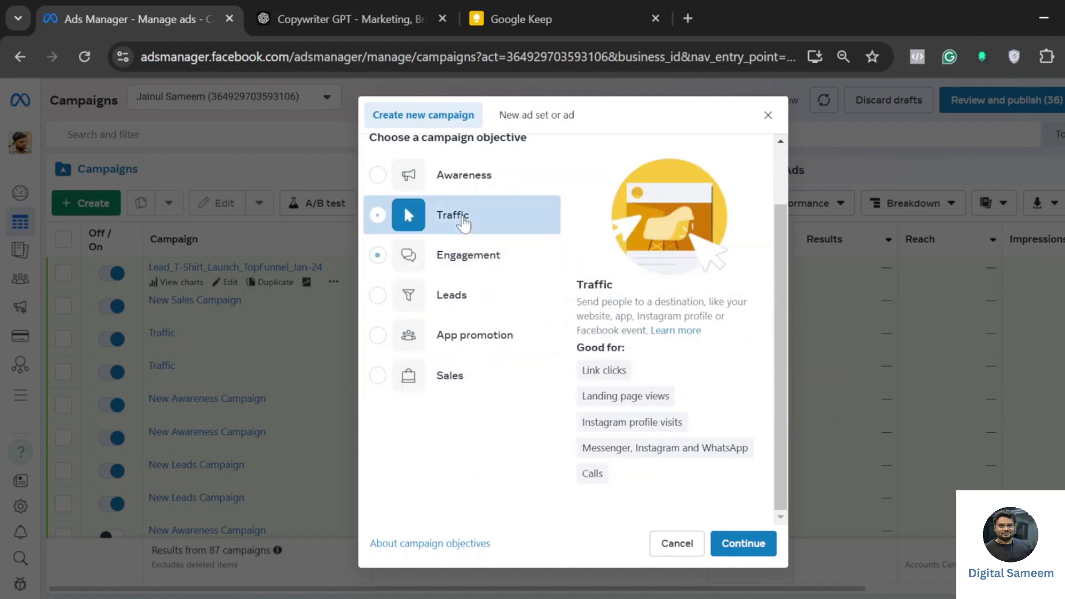
{"action": "left_click", "coordinate": [485, 261]}
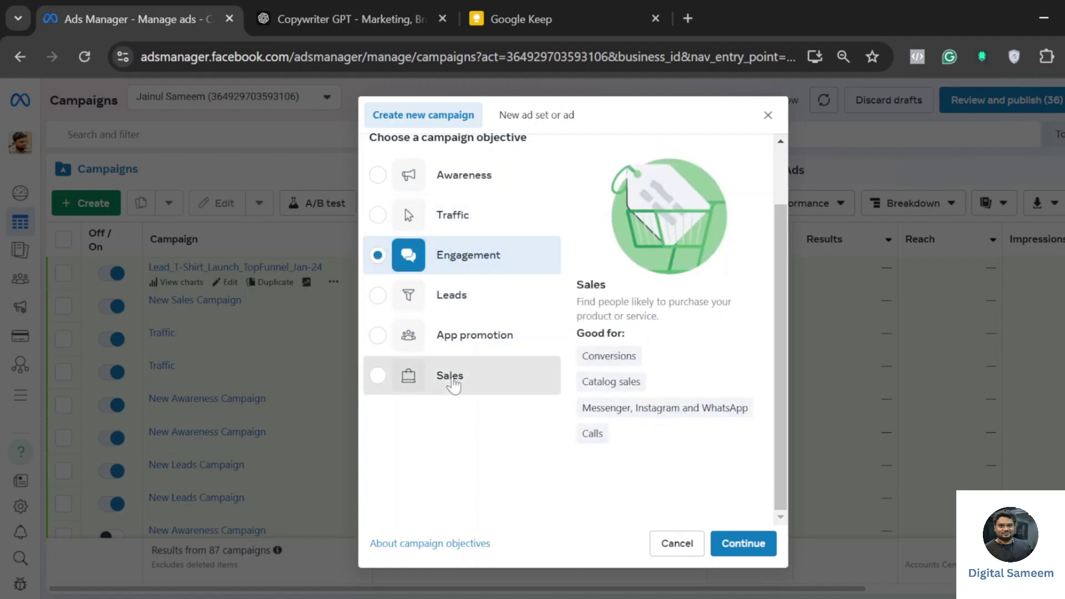
Create the campaign with the Sales objective using the Manual sales campaign setup.
{"action": "left_click", "coordinate": [452, 375]}
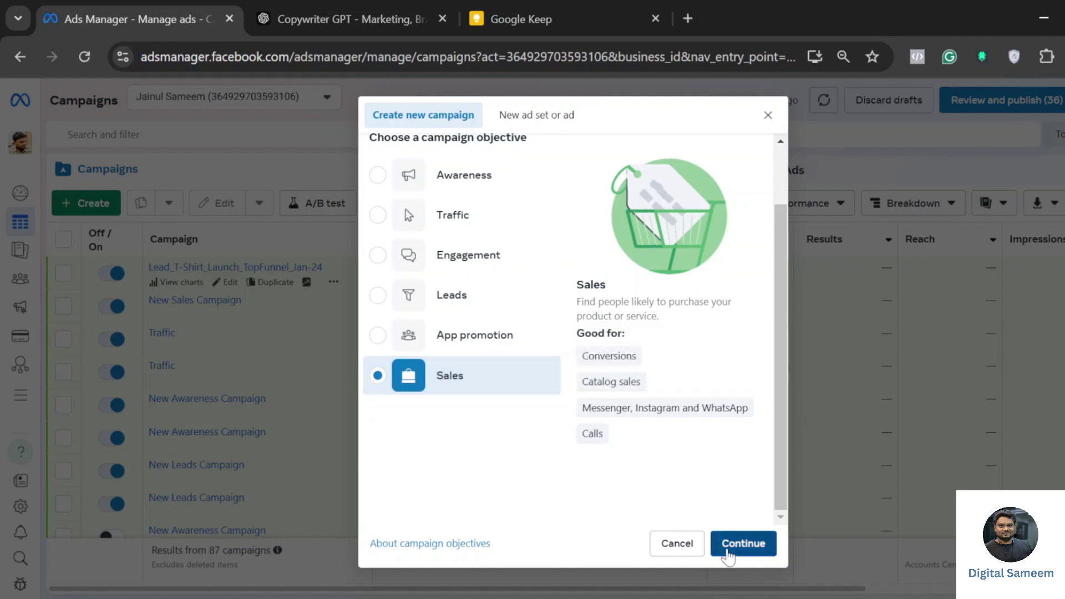
{"action": "left_click", "coordinate": [728, 545]}
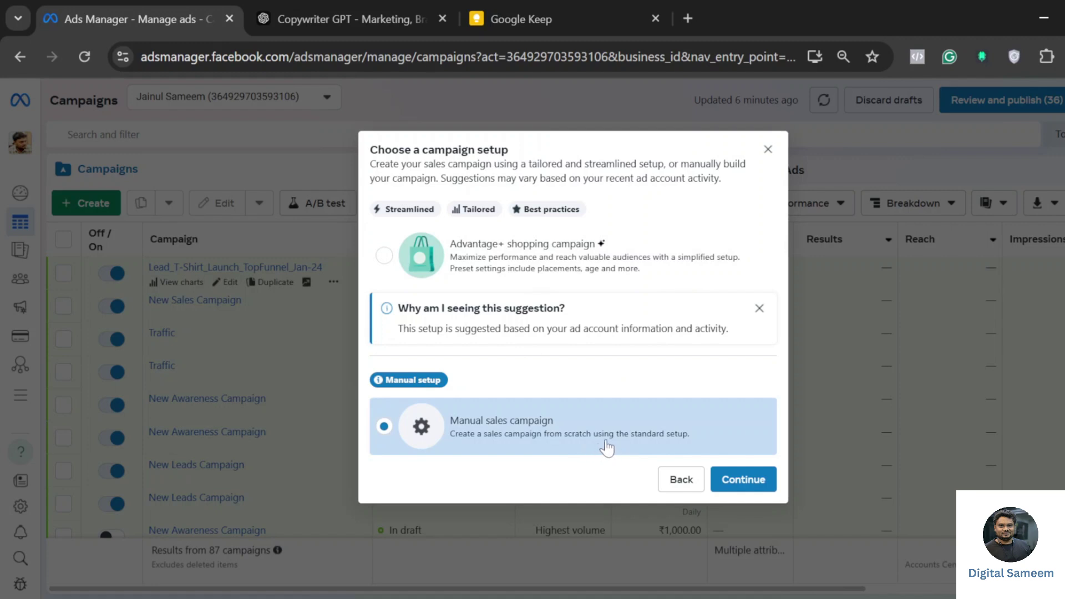
{"action": "left_click", "coordinate": [737, 481]}
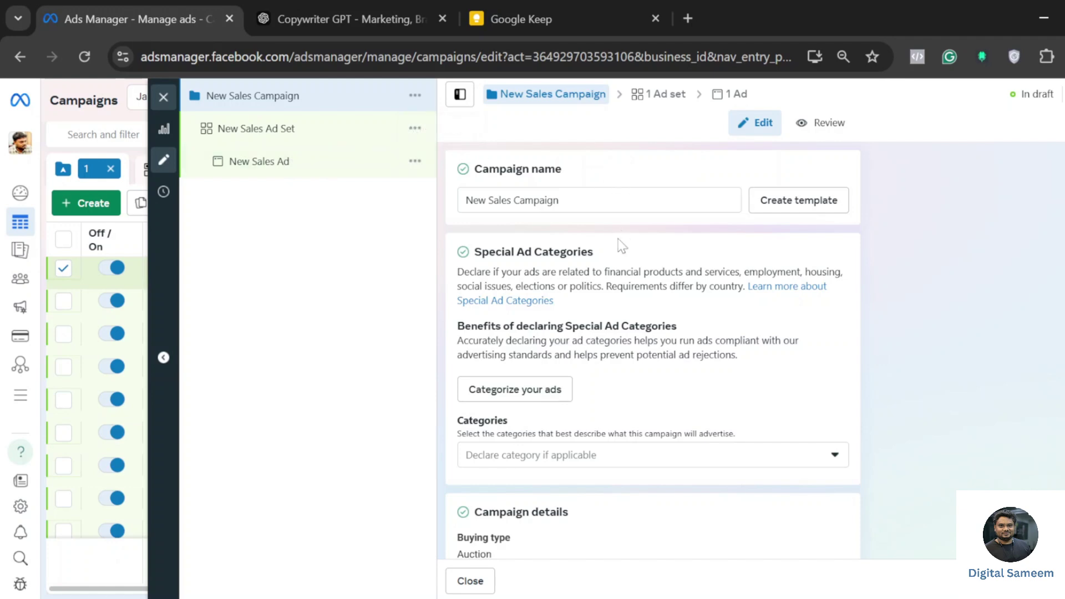
Turn off Advantage campaign budget for the new sales campaign and continue to the ad set settings.
{"action": "scroll", "coordinate": [621, 246], "scroll_direction": "down", "scroll_amount": 3}
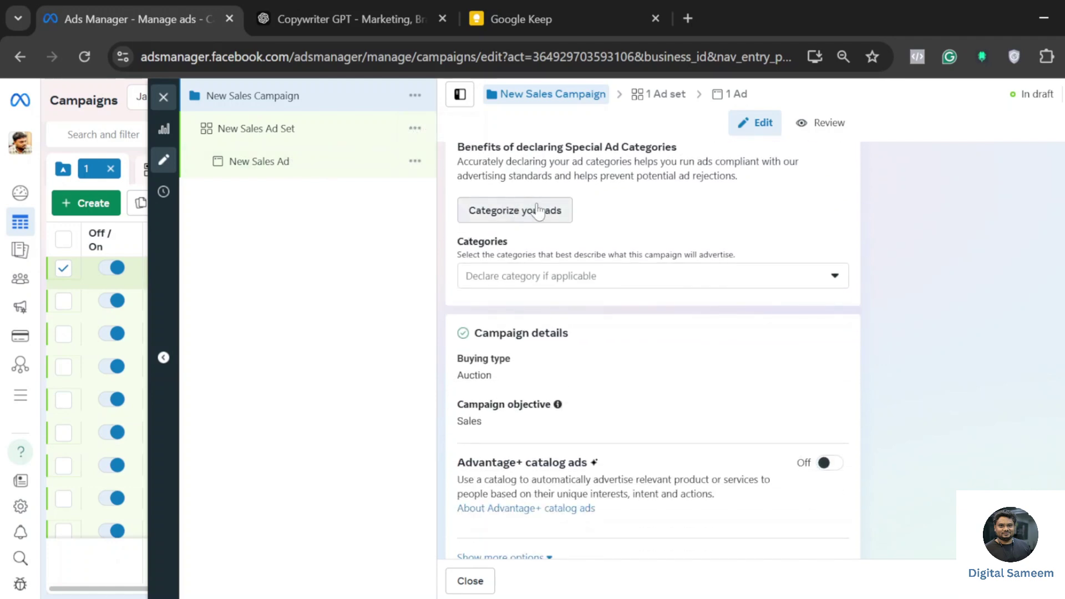
{"action": "scroll", "coordinate": [554, 212], "scroll_direction": "down", "scroll_amount": 6}
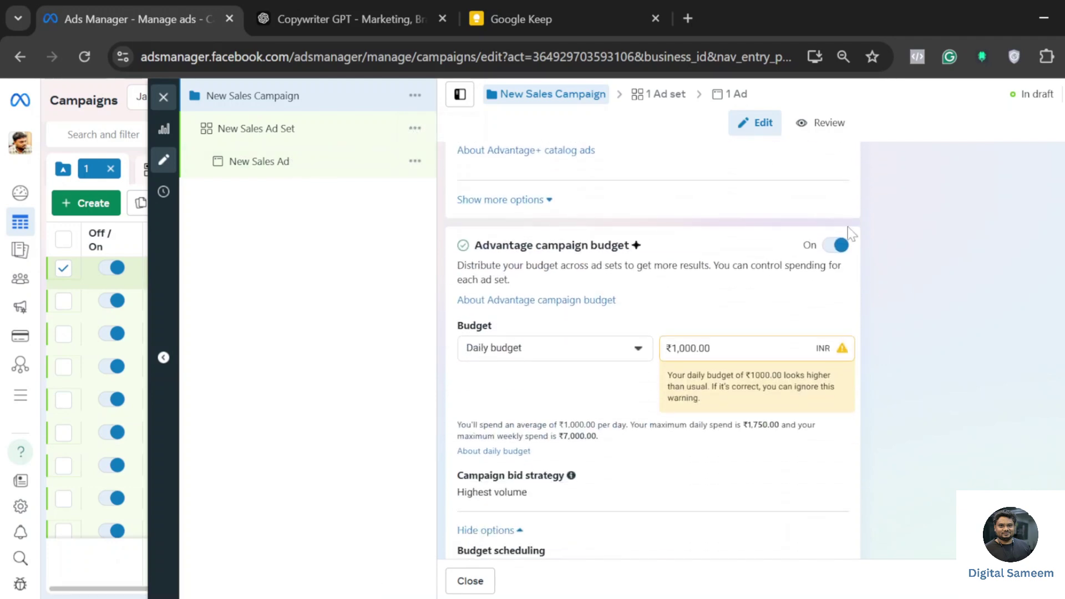
{"action": "left_click", "coordinate": [840, 245]}
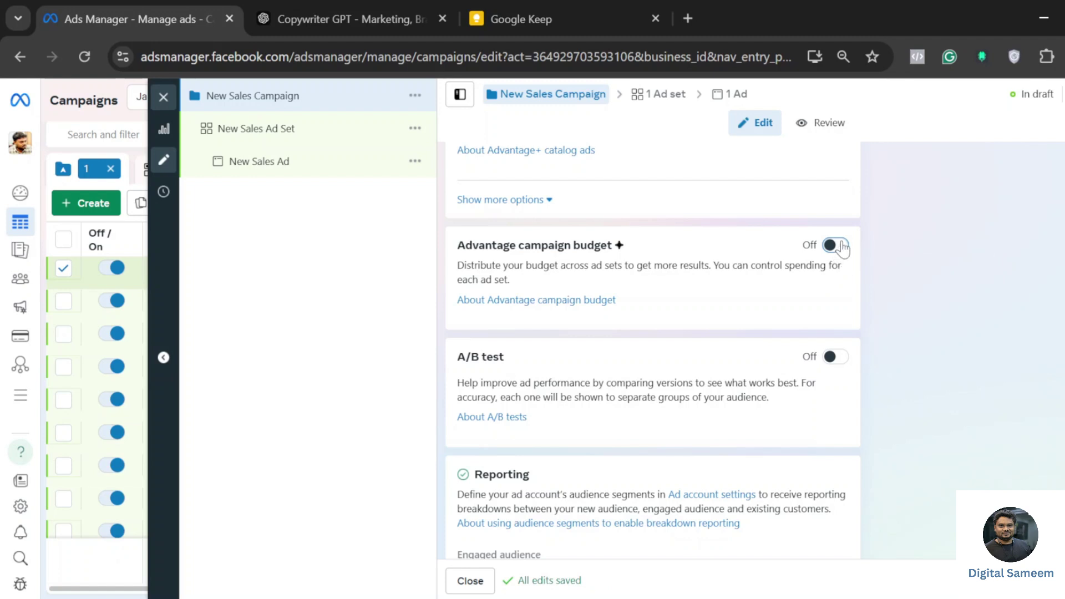
{"action": "left_click", "coordinate": [836, 245]}
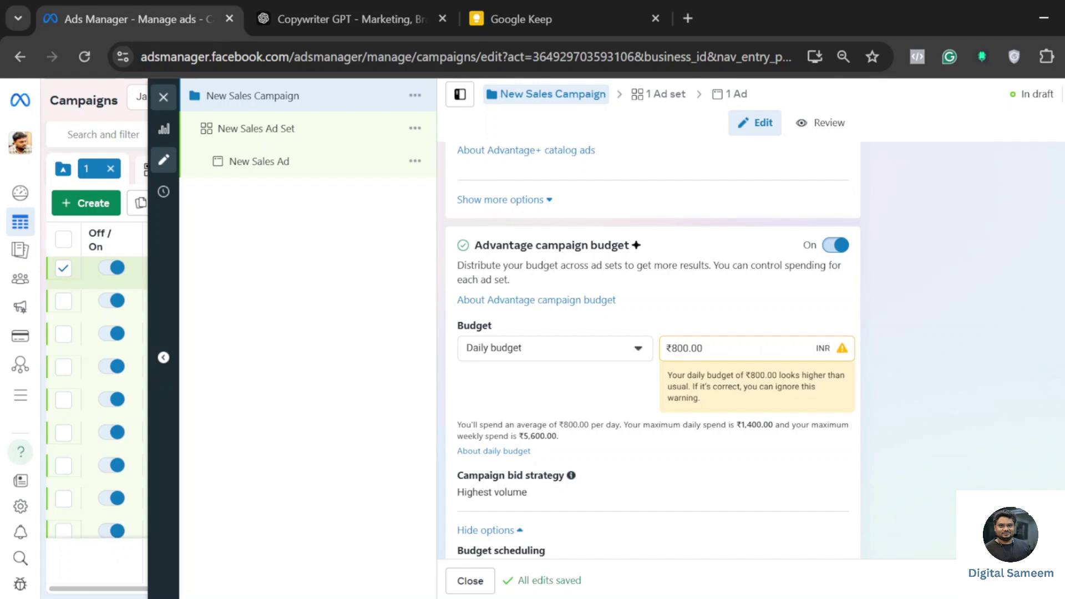
{"action": "left_click", "coordinate": [837, 250]}
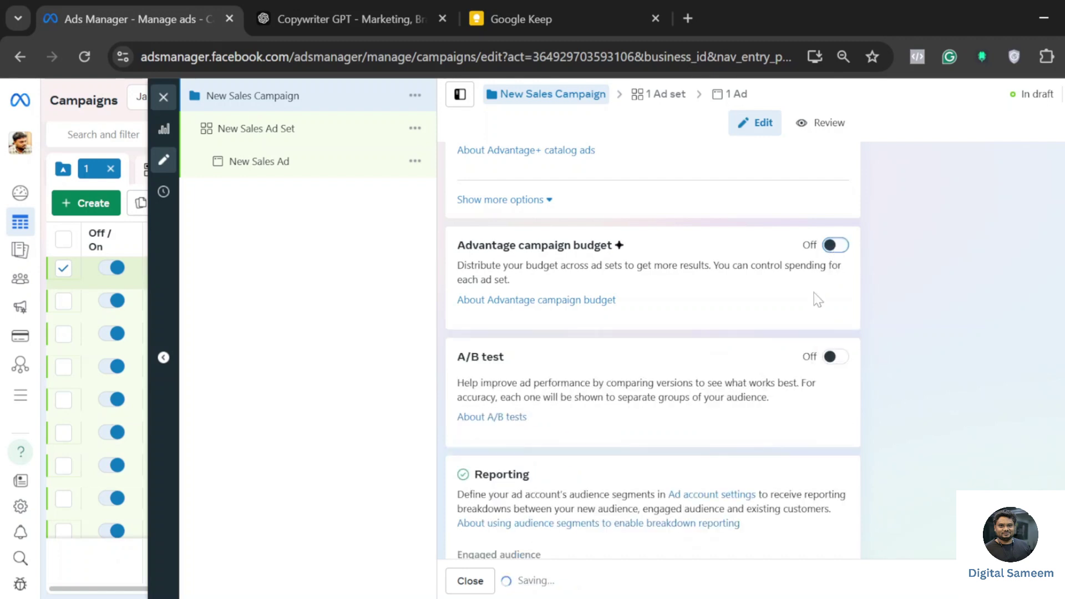
{"action": "scroll", "coordinate": [815, 297], "scroll_direction": "down", "scroll_amount": 2}
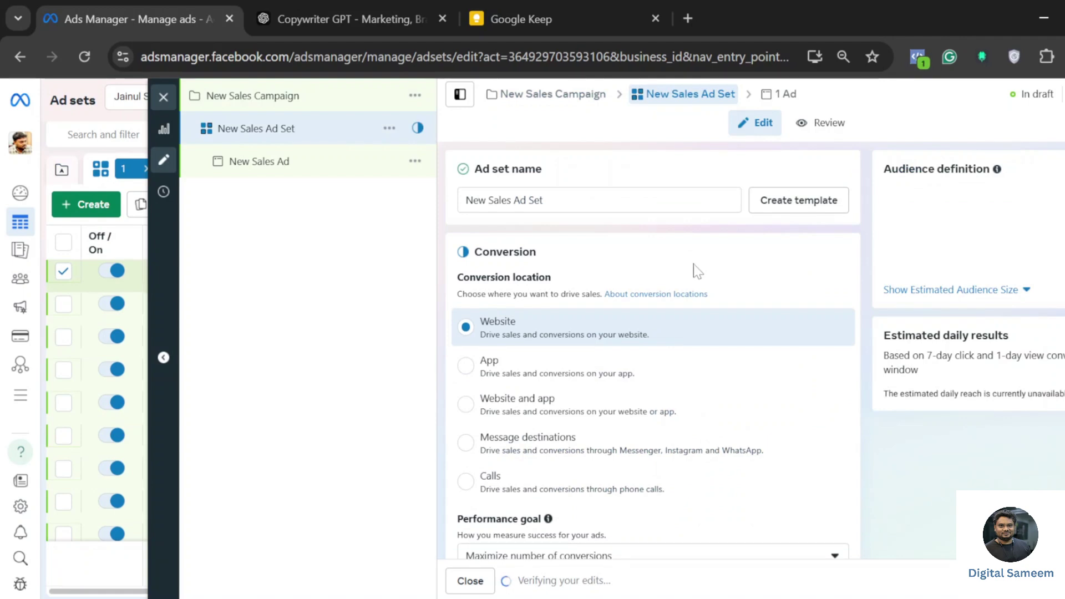
Set the ad set's conversion location to Message destinations and keep only WhatsApp selected, clearing Messenger and Instagram.
{"action": "scroll", "coordinate": [665, 352], "scroll_direction": "down", "scroll_amount": 3}
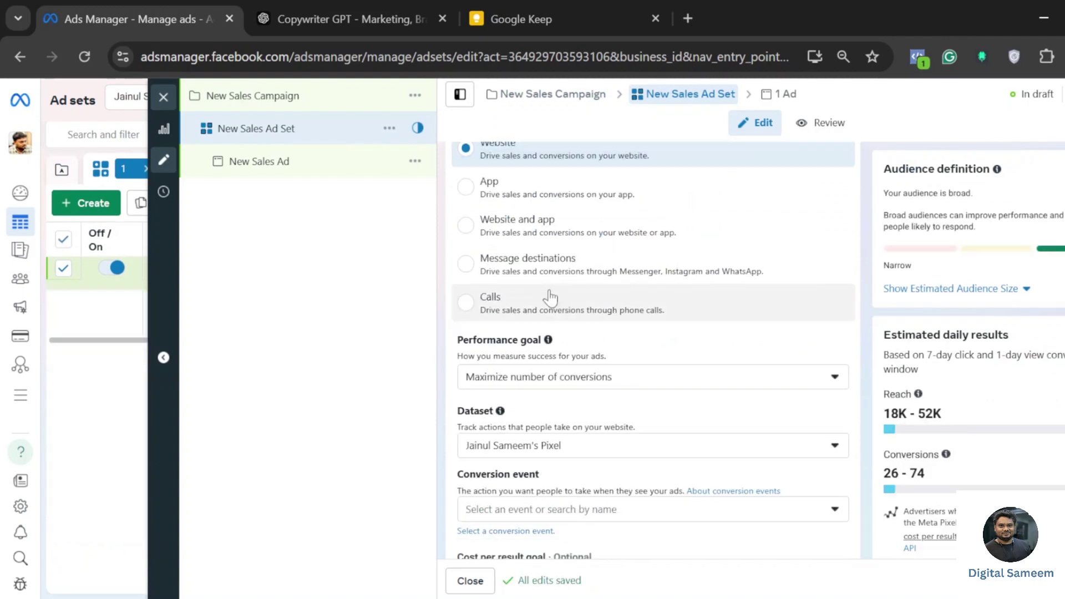
{"action": "left_click", "coordinate": [655, 279]}
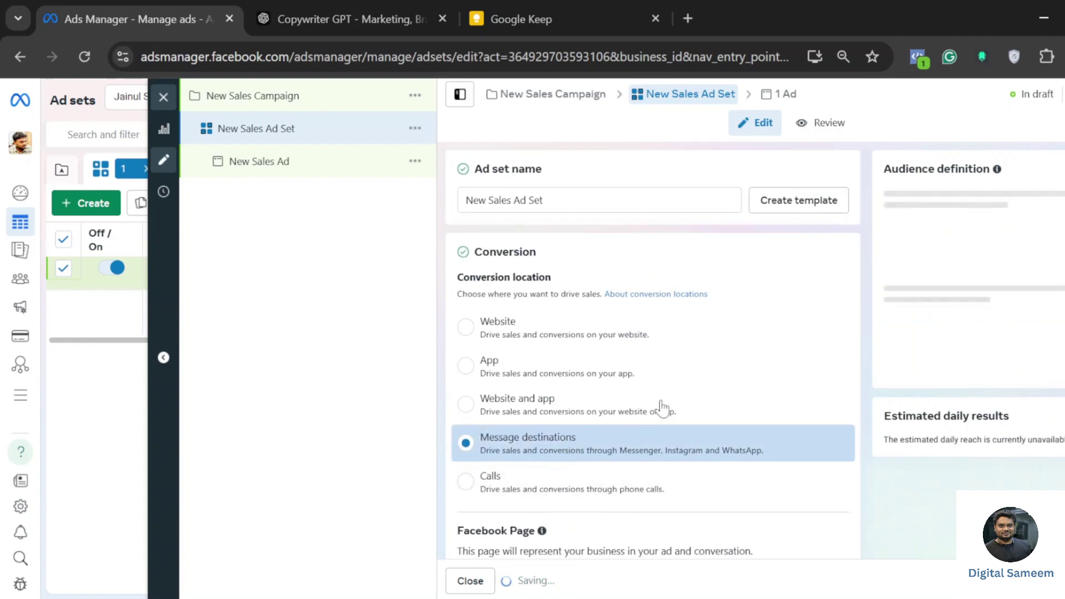
{"action": "scroll", "coordinate": [664, 408], "scroll_direction": "down", "scroll_amount": 10}
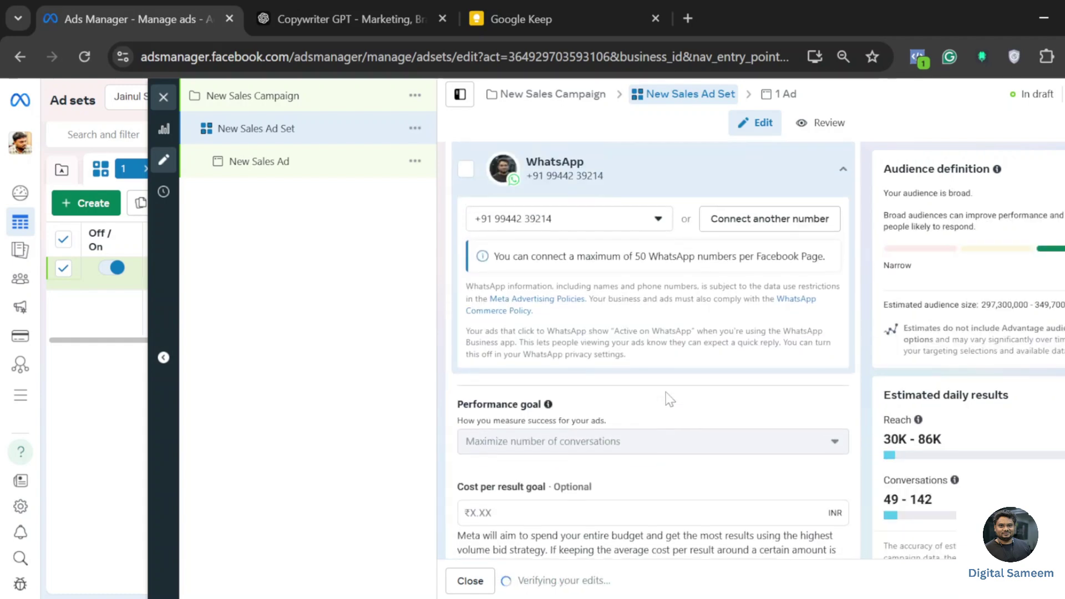
{"action": "scroll", "coordinate": [521, 239], "scroll_direction": "down", "scroll_amount": 2}
{"action": "scroll", "coordinate": [522, 238], "scroll_direction": "up", "scroll_amount": 5}
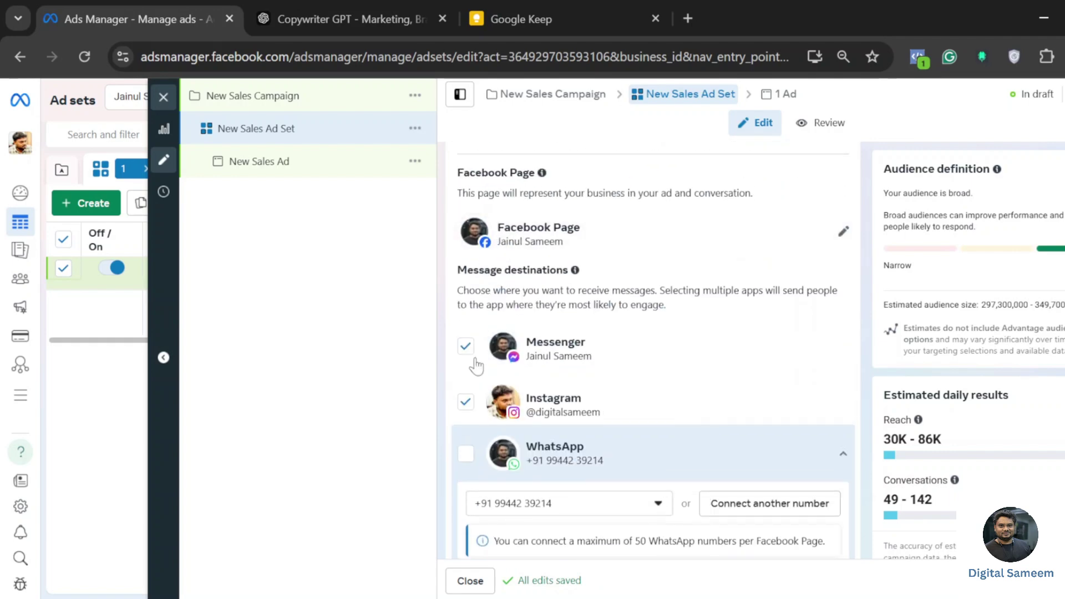
{"action": "left_click", "coordinate": [465, 402]}
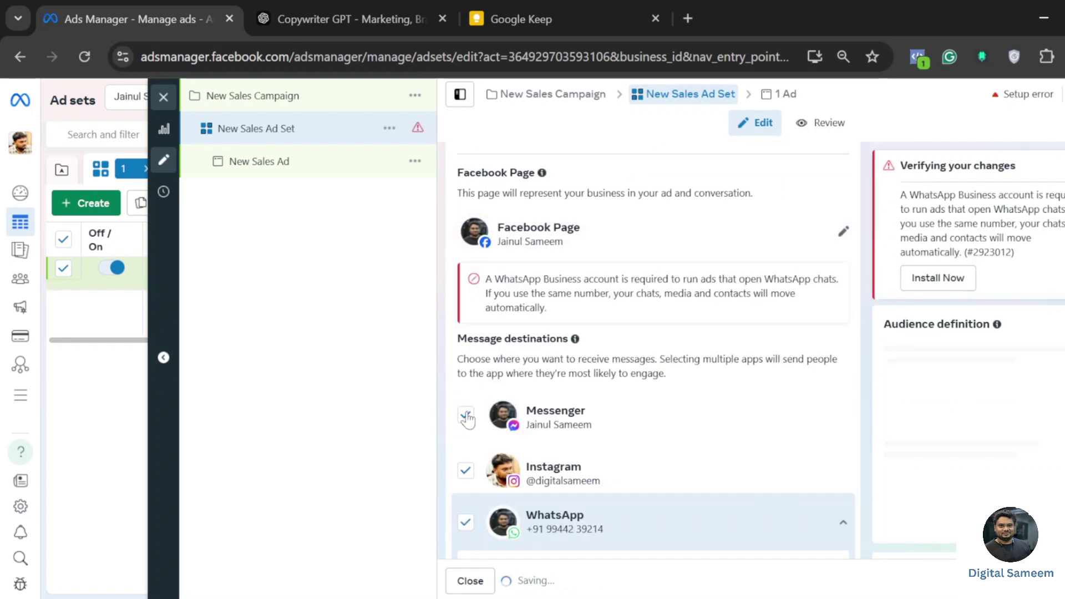
{"action": "left_click", "coordinate": [466, 413]}
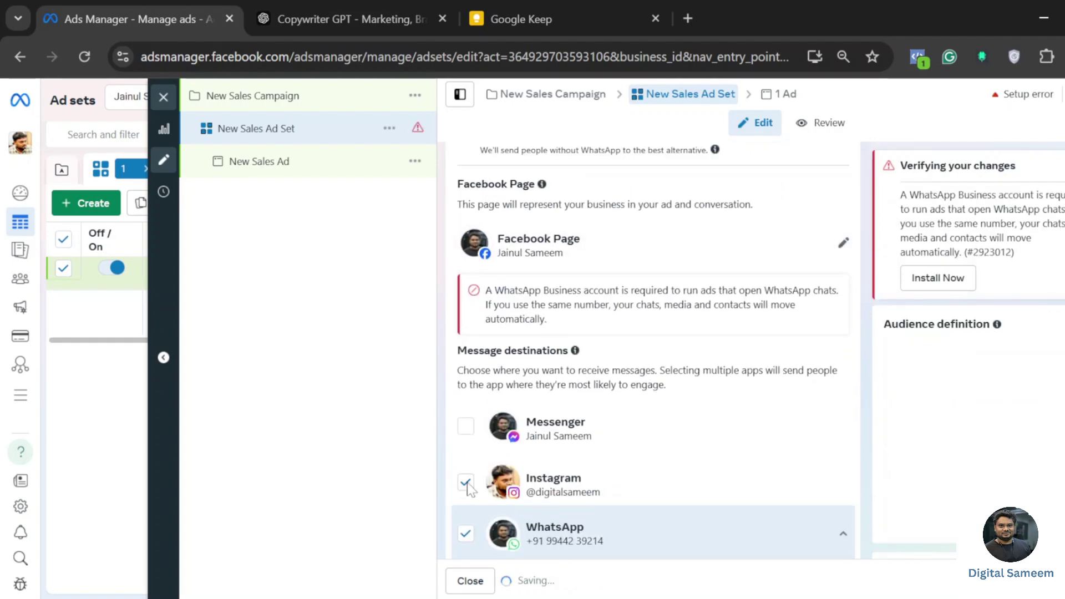
{"action": "left_click", "coordinate": [466, 483]}
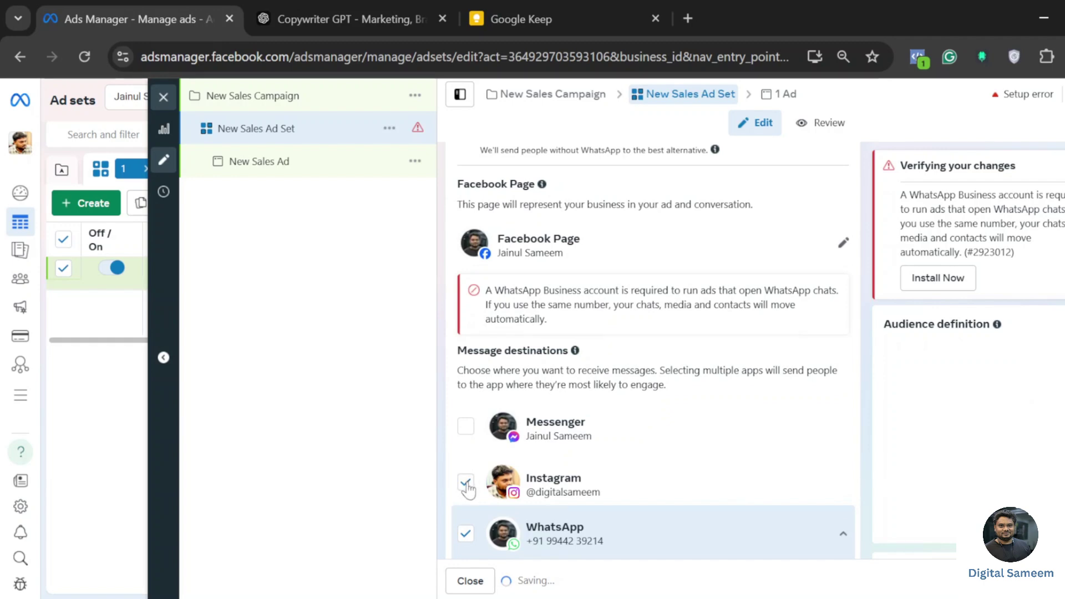
Look at the form for connecting another WhatsApp number, close it, and check the list of connected numbers.
{"action": "scroll", "coordinate": [499, 399], "scroll_direction": "down", "scroll_amount": 6}
{"action": "scroll", "coordinate": [548, 314], "scroll_direction": "up", "scroll_amount": 2}
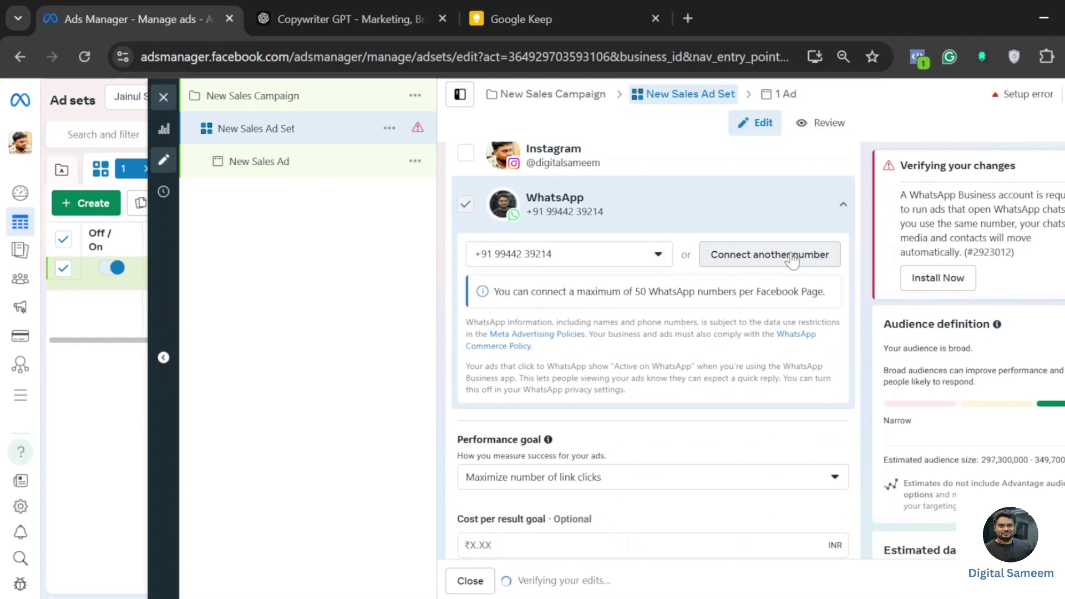
{"action": "scroll", "coordinate": [794, 258], "scroll_direction": "down", "scroll_amount": 5}
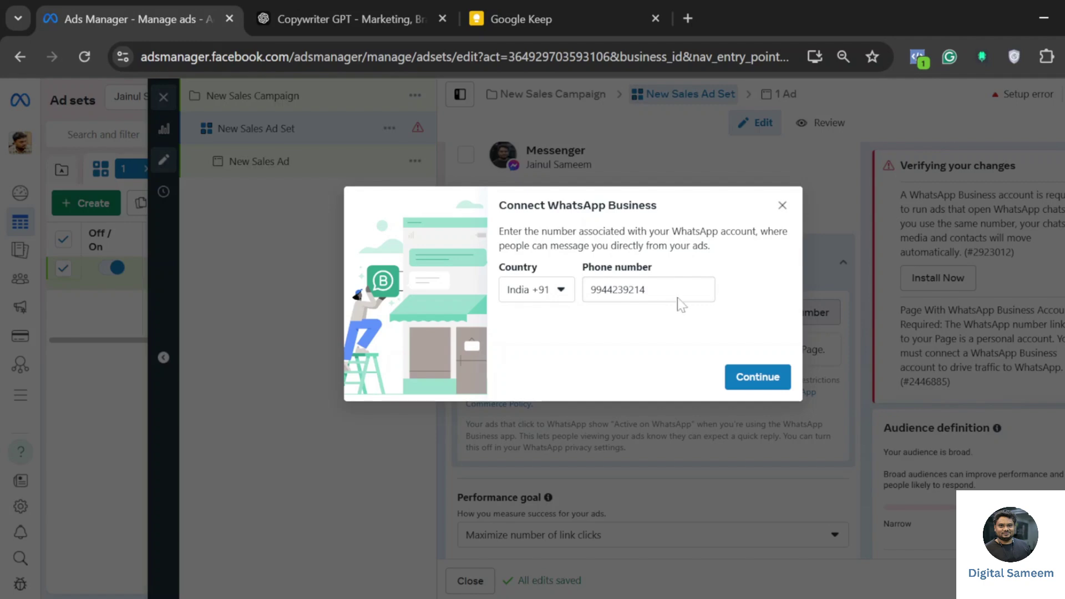
{"action": "left_click", "coordinate": [782, 207]}
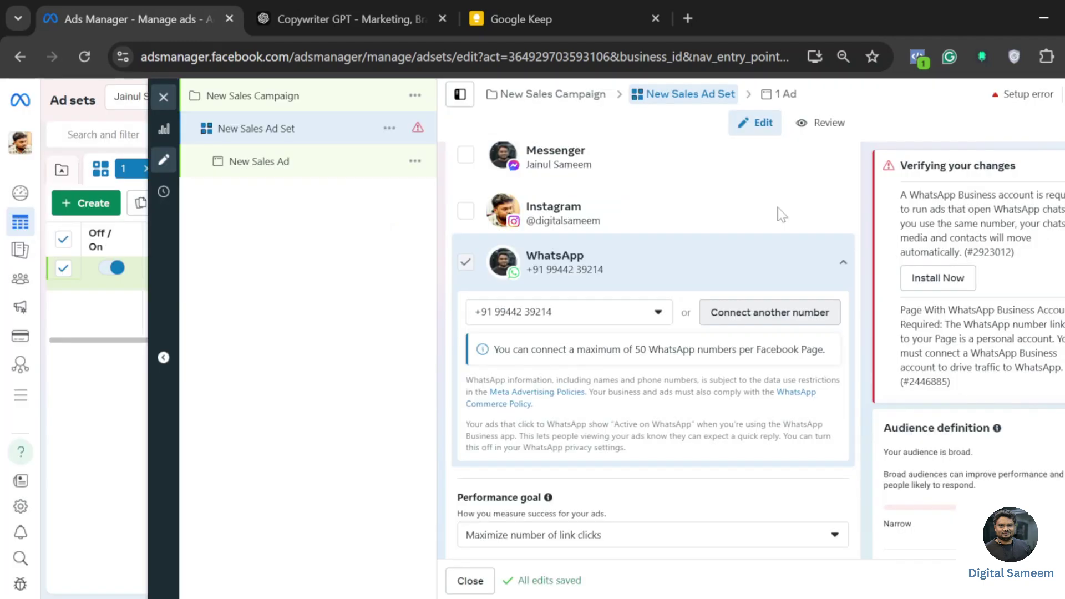
{"action": "left_click", "coordinate": [650, 322]}
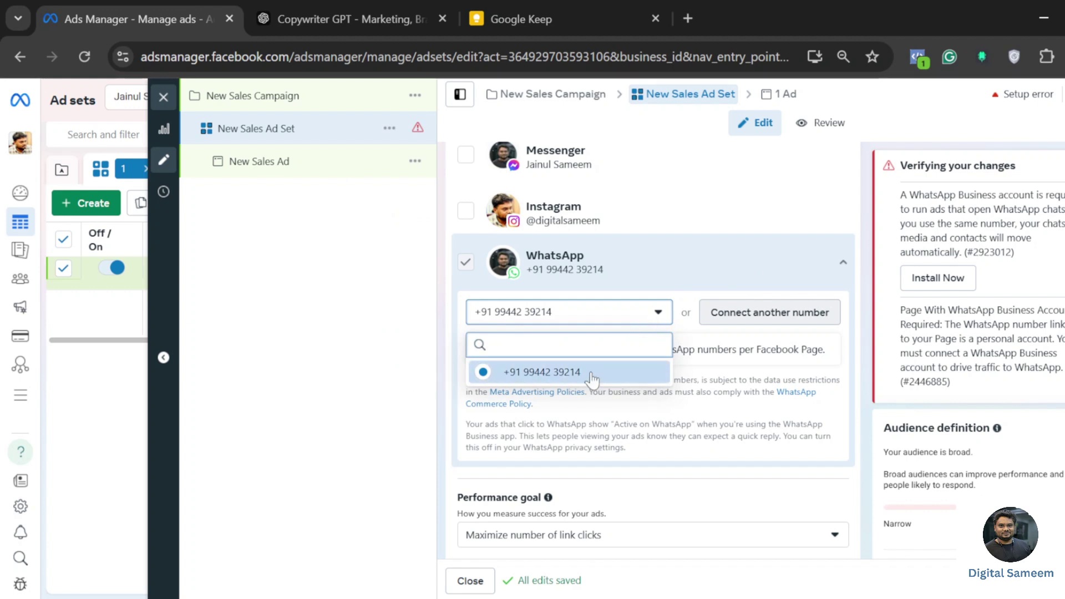
{"action": "left_click", "coordinate": [302, 351]}
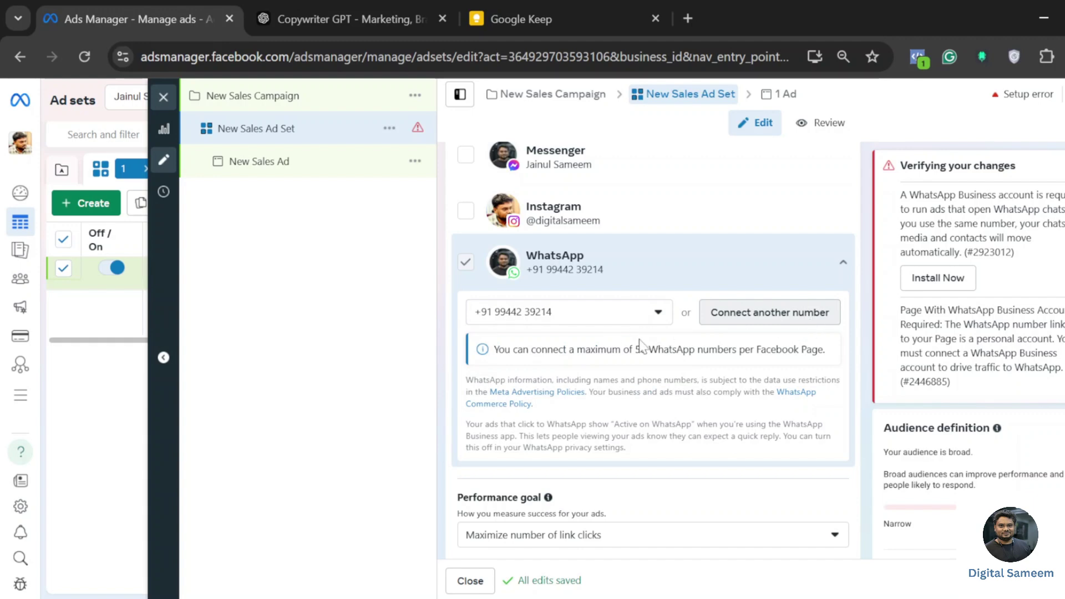
Set the ad set's performance goal to Maximize number of conversions.
{"action": "scroll", "coordinate": [637, 347], "scroll_direction": "down", "scroll_amount": 3}
{"action": "scroll", "coordinate": [643, 345], "scroll_direction": "down", "scroll_amount": 3}
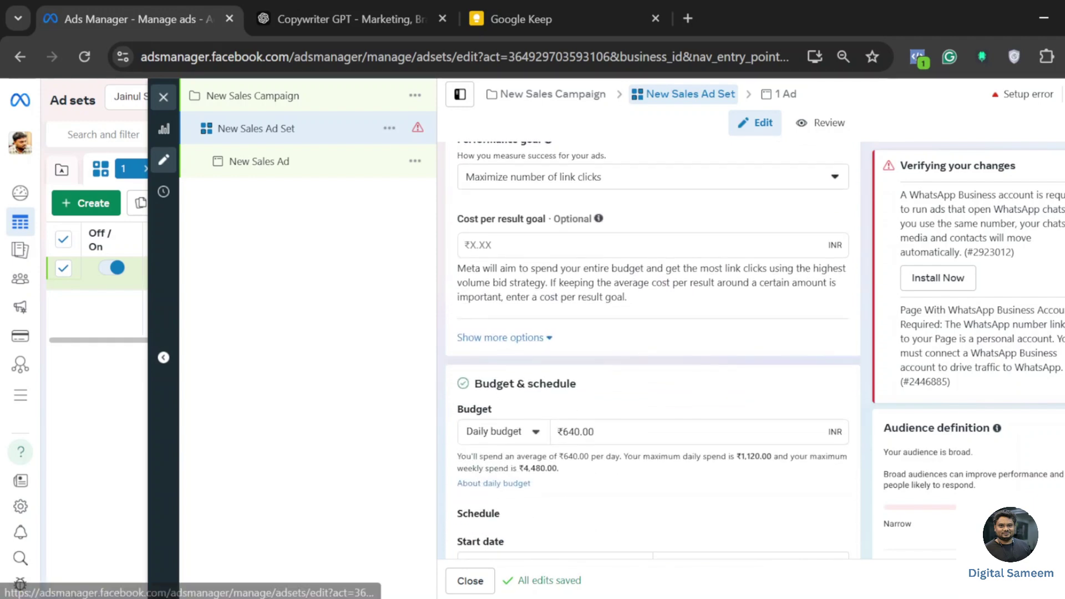
{"action": "left_click", "coordinate": [654, 187]}
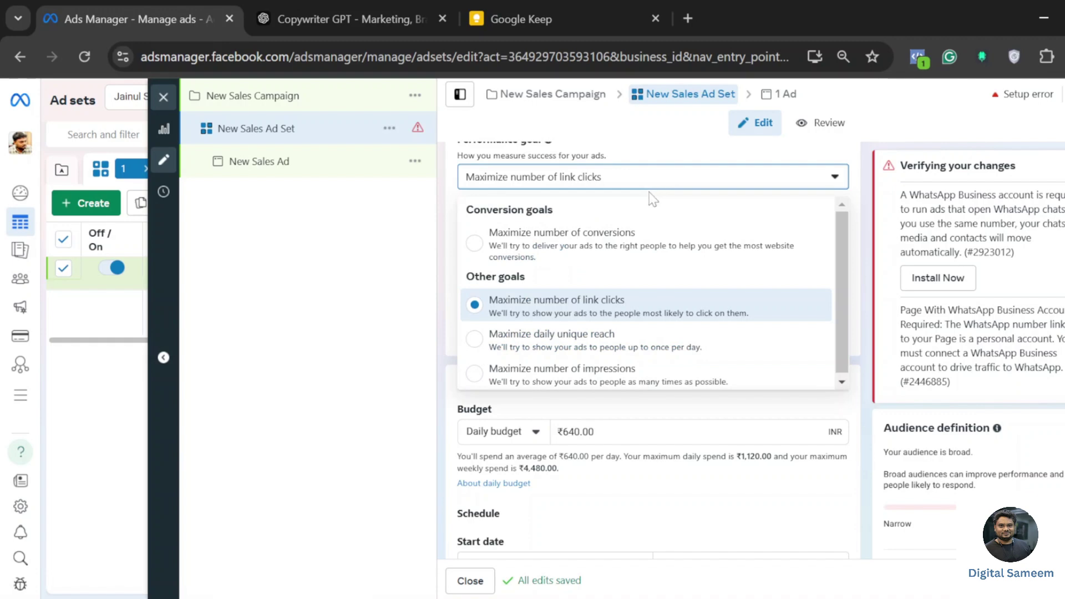
{"action": "left_click", "coordinate": [616, 261]}
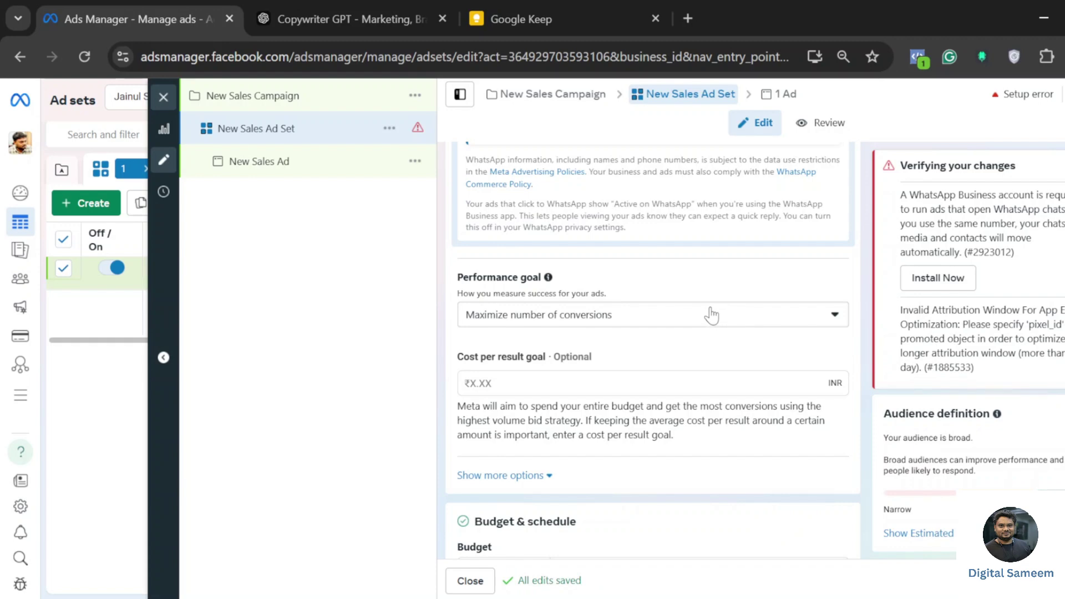
Review the ad set's budget, schedule, audience controls and Advantage+ audience sections.
{"action": "scroll", "coordinate": [712, 317], "scroll_direction": "down", "scroll_amount": 5}
{"action": "scroll", "coordinate": [653, 353], "scroll_direction": "down", "scroll_amount": 3}
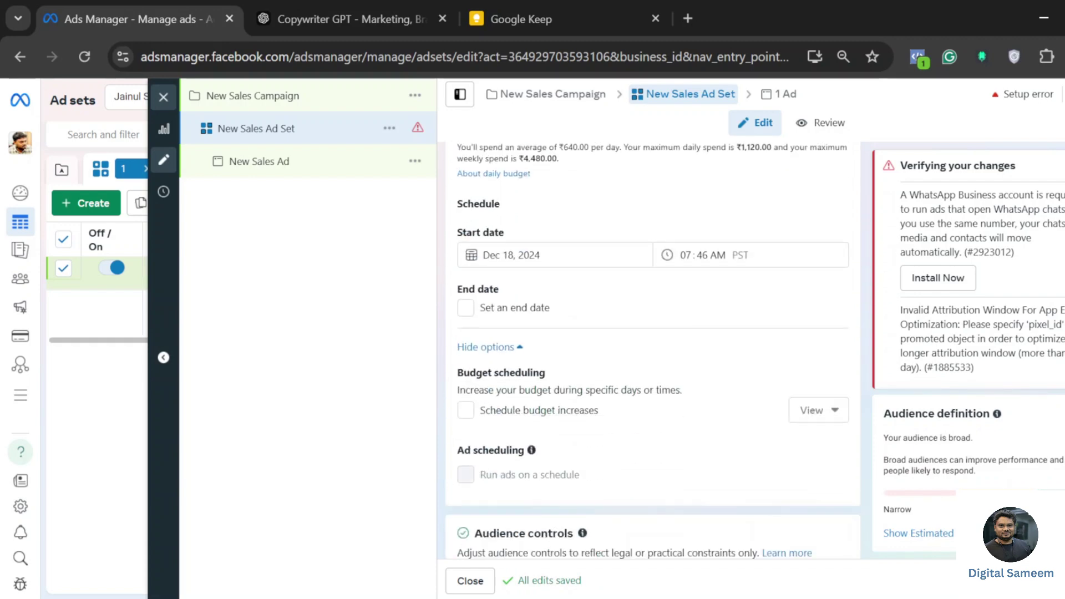
{"action": "scroll", "coordinate": [712, 314], "scroll_direction": "down", "scroll_amount": 5}
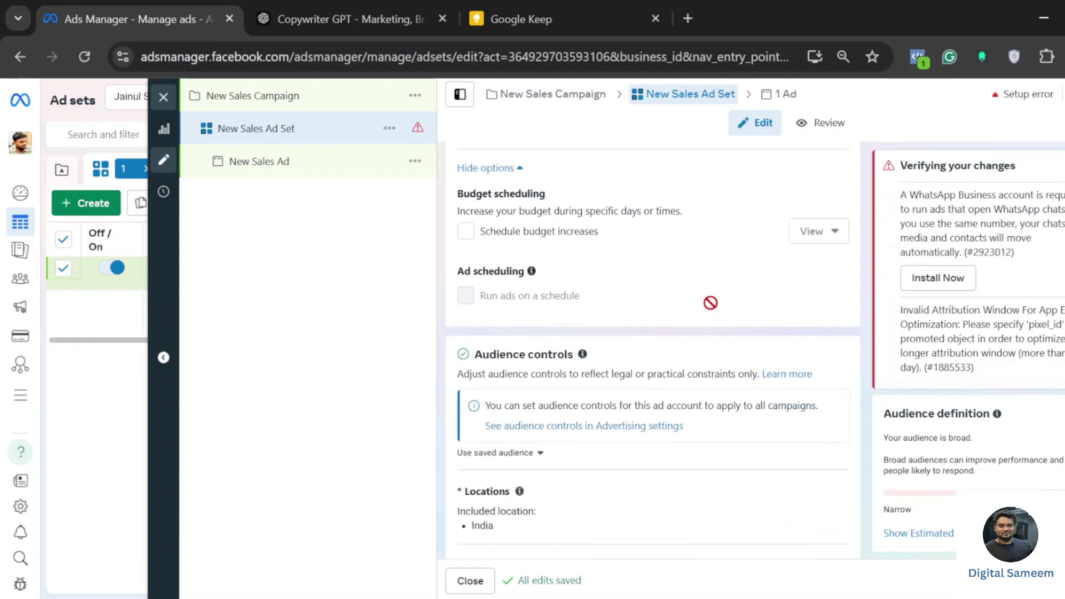
{"action": "scroll", "coordinate": [711, 304], "scroll_direction": "down", "scroll_amount": 5}
{"action": "scroll", "coordinate": [713, 306], "scroll_direction": "up", "scroll_amount": 11}
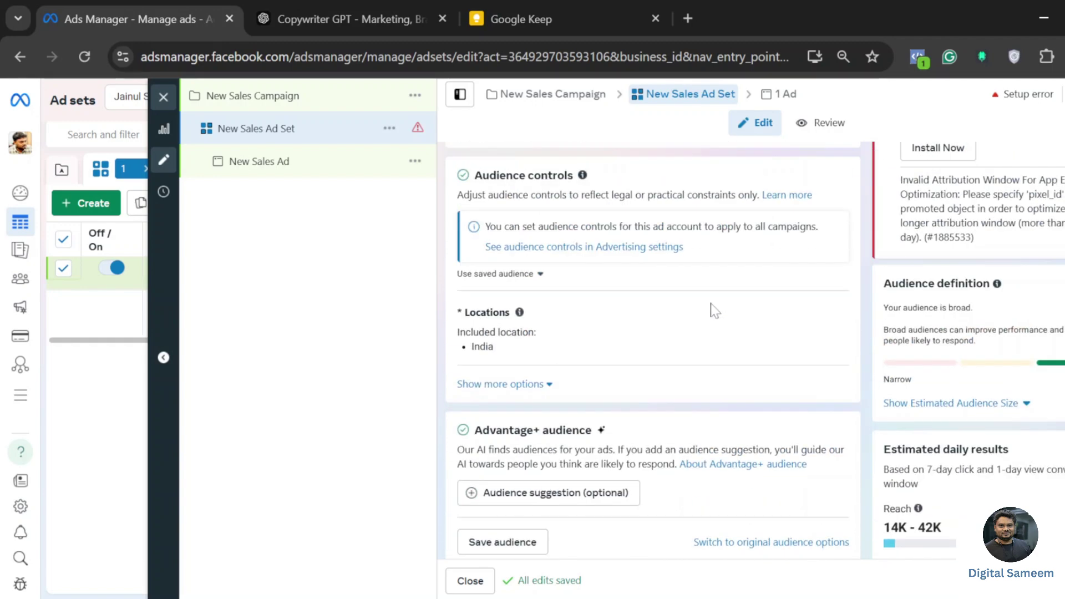
Expand the additional audience control options and review the minimum age, excluded custom audiences and languages.
{"action": "scroll", "coordinate": [714, 309], "scroll_direction": "up", "scroll_amount": 6}
{"action": "scroll", "coordinate": [714, 308], "scroll_direction": "down", "scroll_amount": 3}
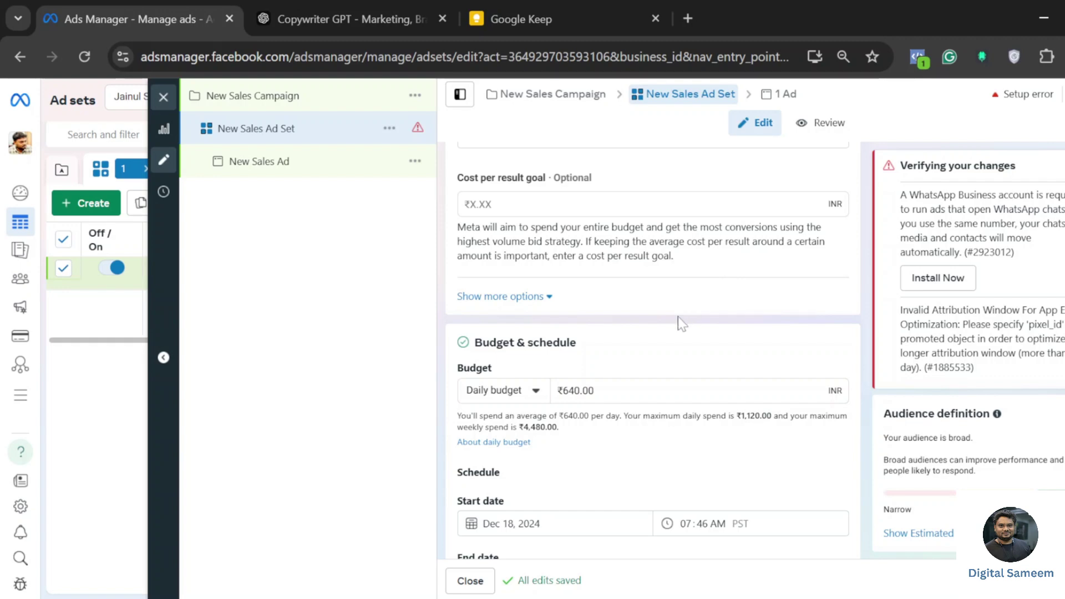
{"action": "scroll", "coordinate": [679, 321], "scroll_direction": "down", "scroll_amount": 3}
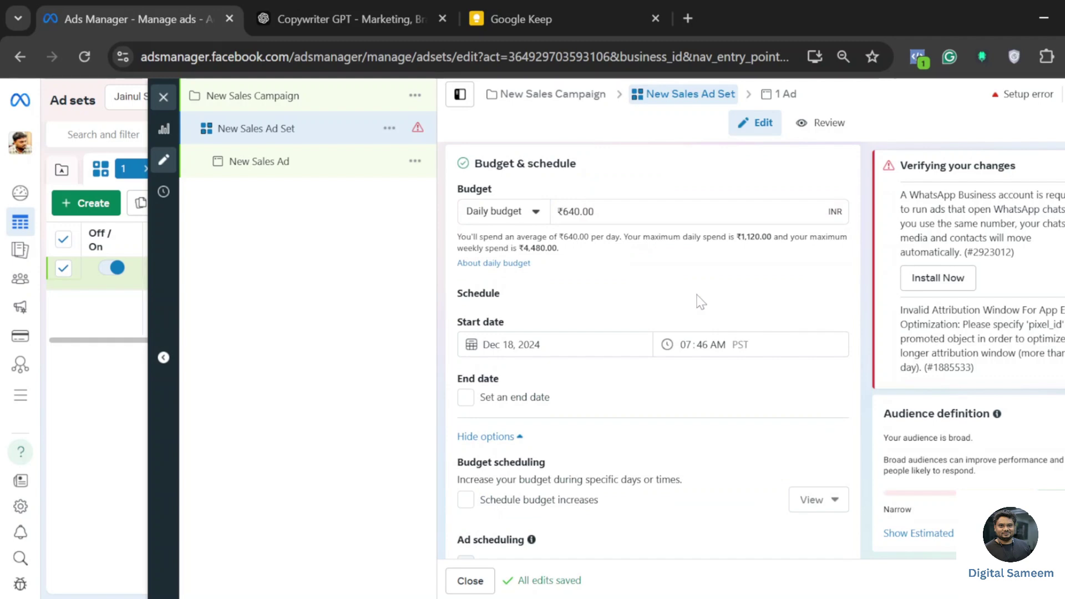
{"action": "scroll", "coordinate": [700, 301], "scroll_direction": "down", "scroll_amount": 9}
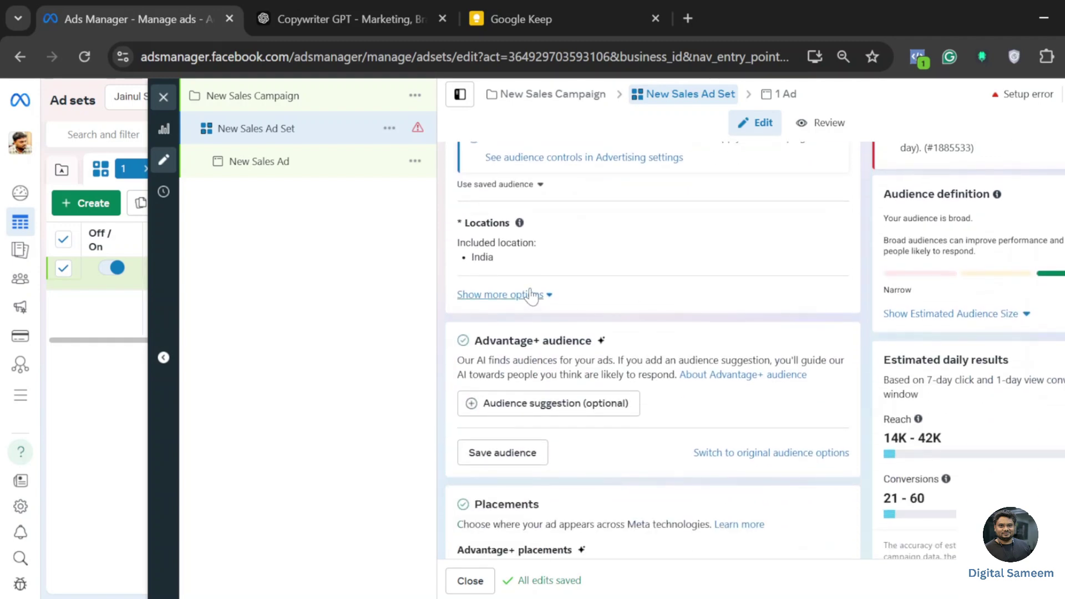
{"action": "left_click", "coordinate": [532, 297]}
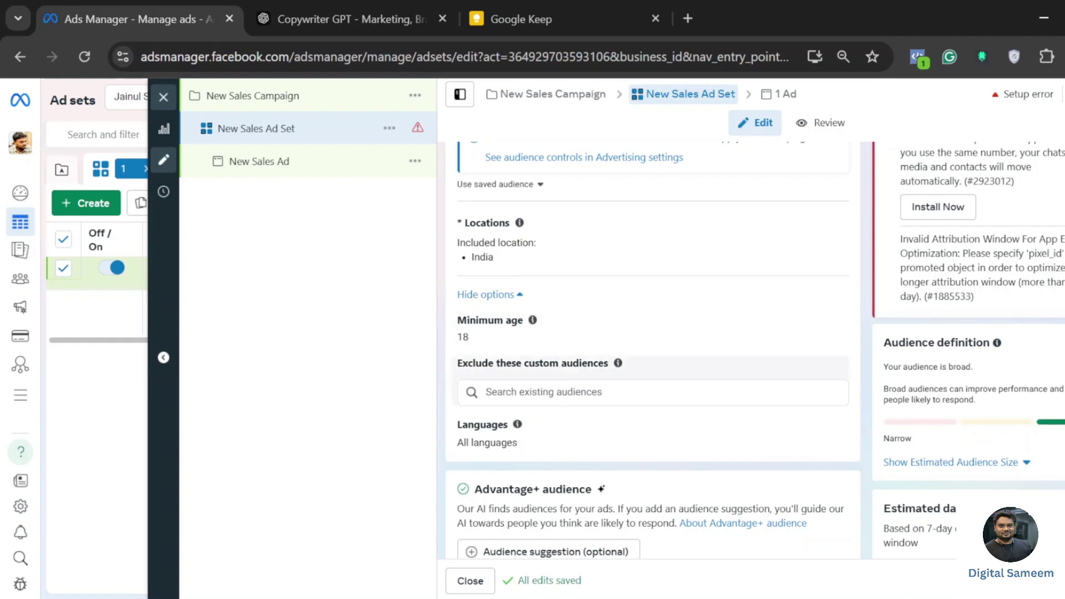
{"action": "scroll", "coordinate": [707, 244], "scroll_direction": "down", "scroll_amount": 3}
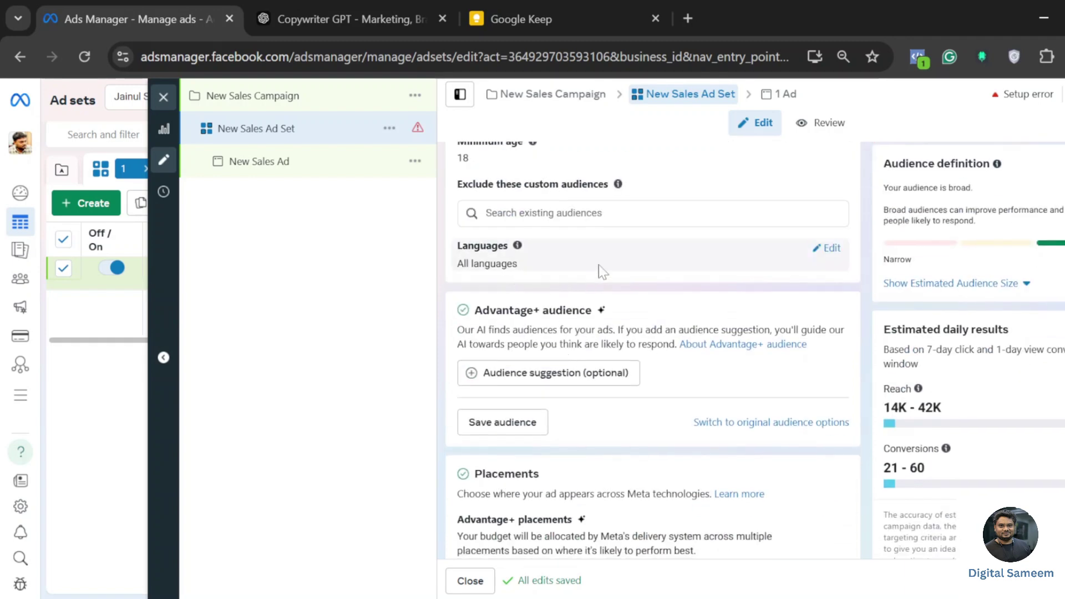
{"action": "scroll", "coordinate": [599, 266], "scroll_direction": "down", "scroll_amount": 1}
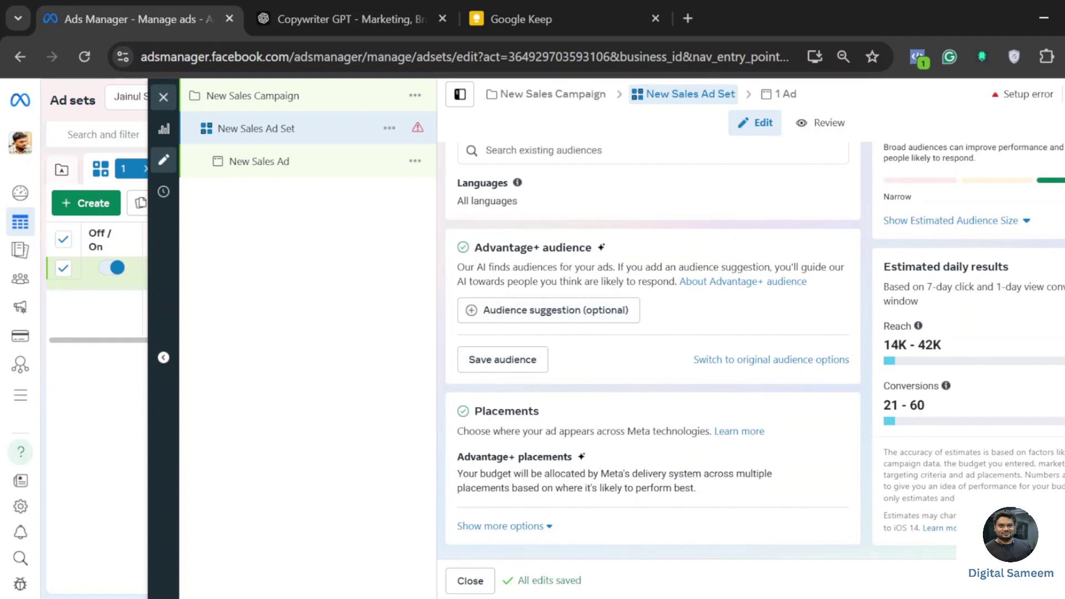
Open the optional audience suggestion fields and review the custom audience, age, gender and detailed targeting options.
{"action": "left_click", "coordinate": [549, 316]}
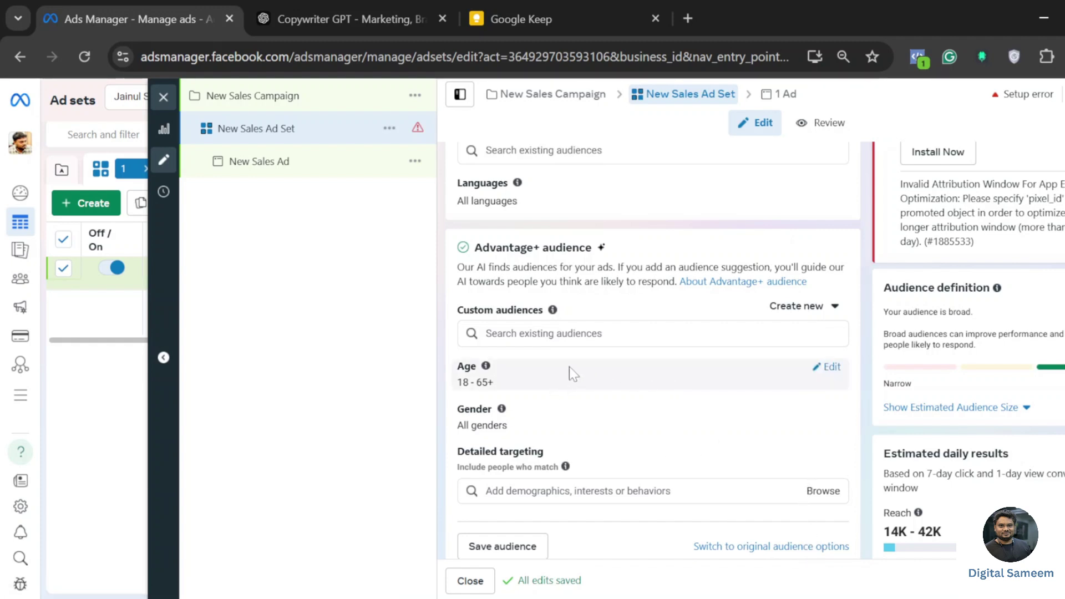
{"action": "scroll", "coordinate": [575, 357], "scroll_direction": "down", "scroll_amount": 2}
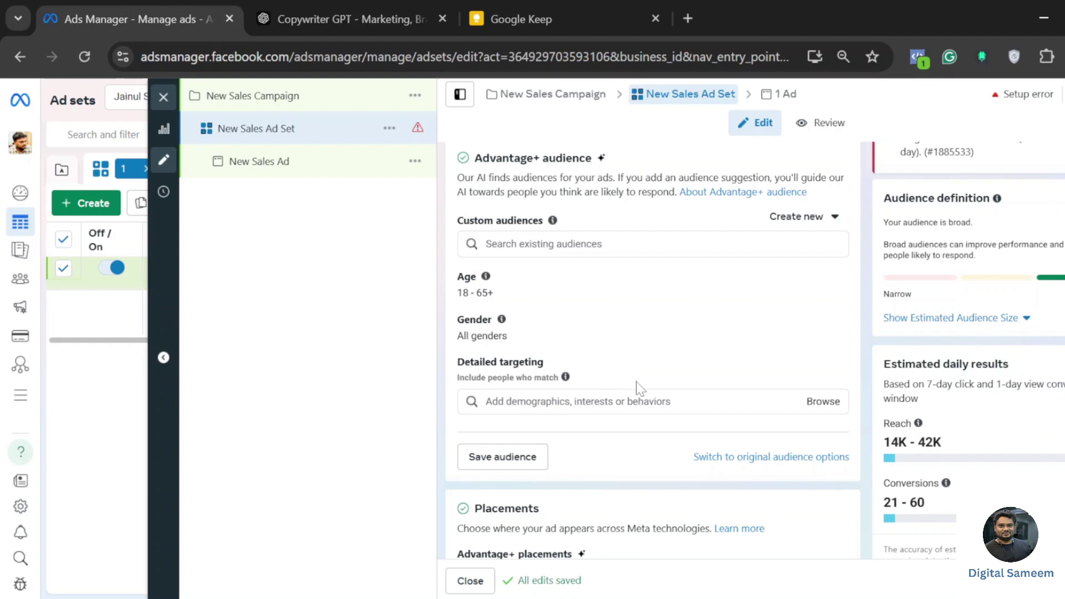
{"action": "scroll", "coordinate": [636, 381], "scroll_direction": "up", "scroll_amount": 3}
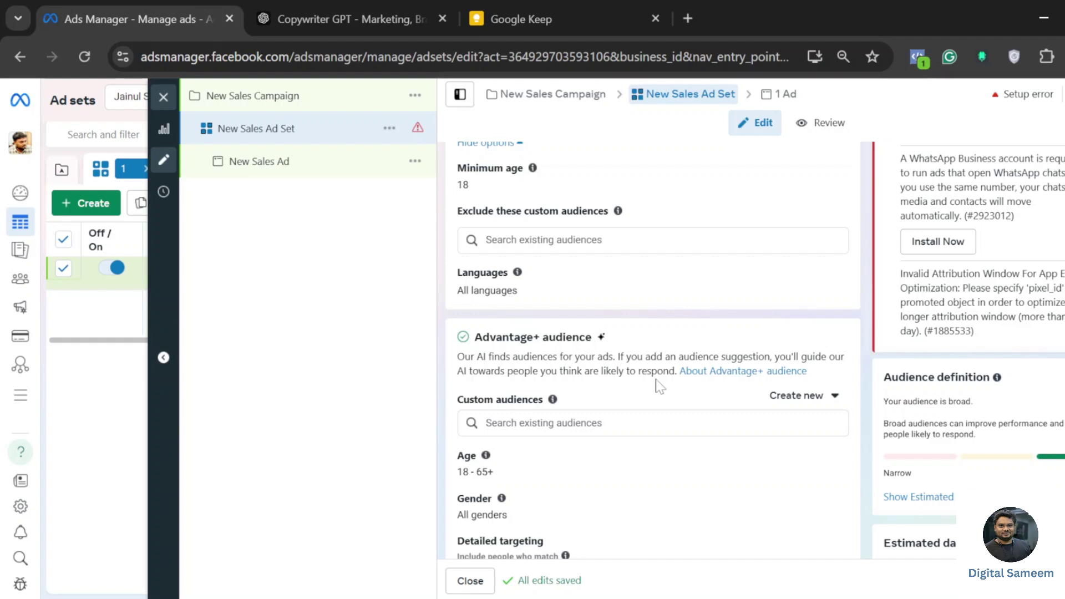
{"action": "scroll", "coordinate": [659, 388], "scroll_direction": "down", "scroll_amount": 3}
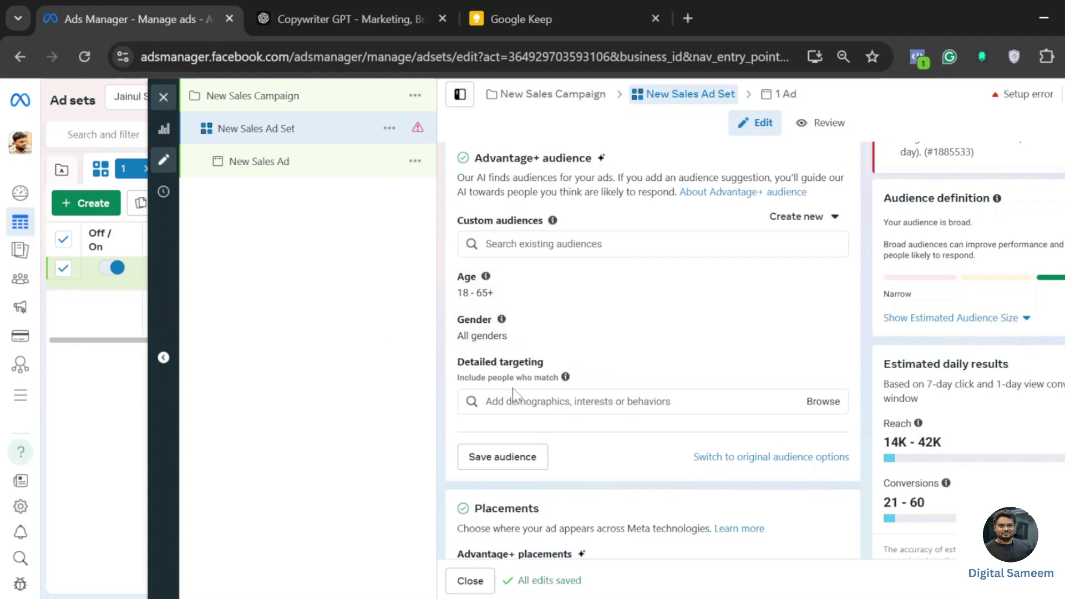
{"action": "mouse_move", "coordinate": [565, 376]}
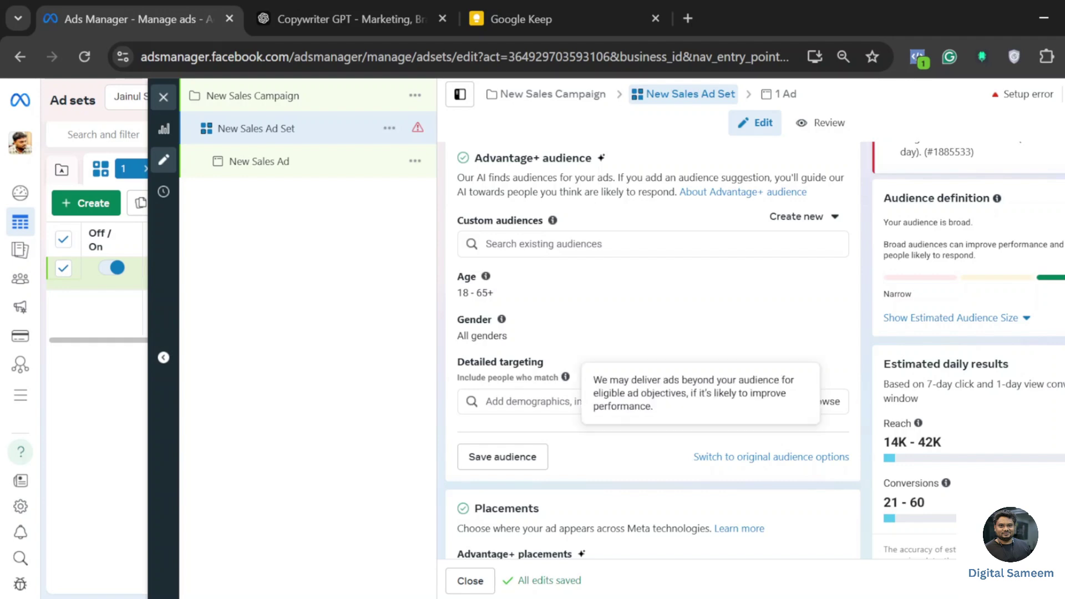
Replace India with the place Tnagar as the included location in the ad set's audience controls.
{"action": "left_click", "coordinate": [470, 328]}
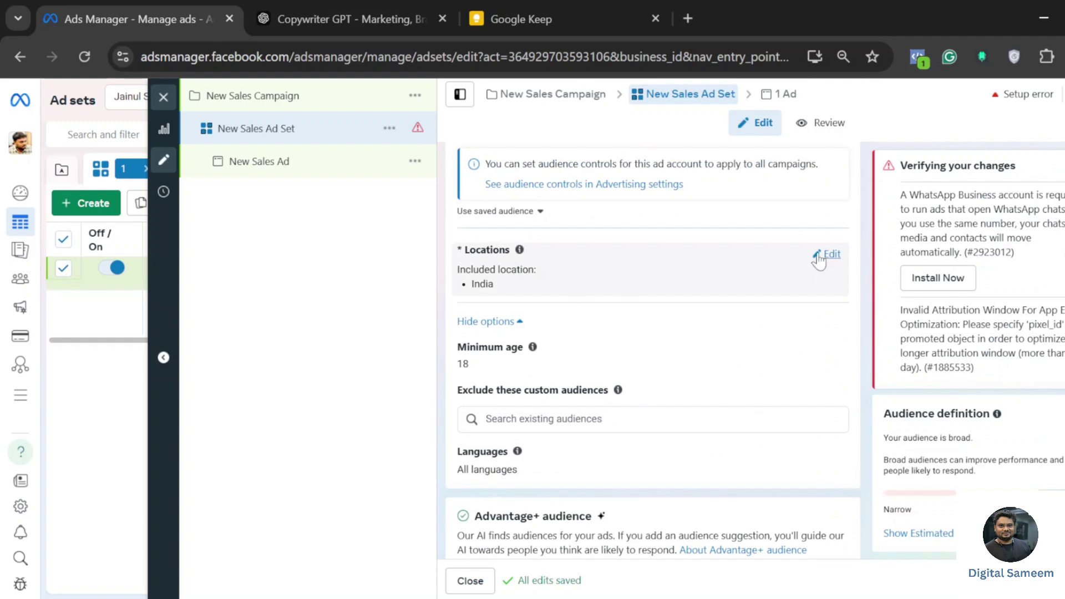
{"action": "left_click", "coordinate": [832, 254]}
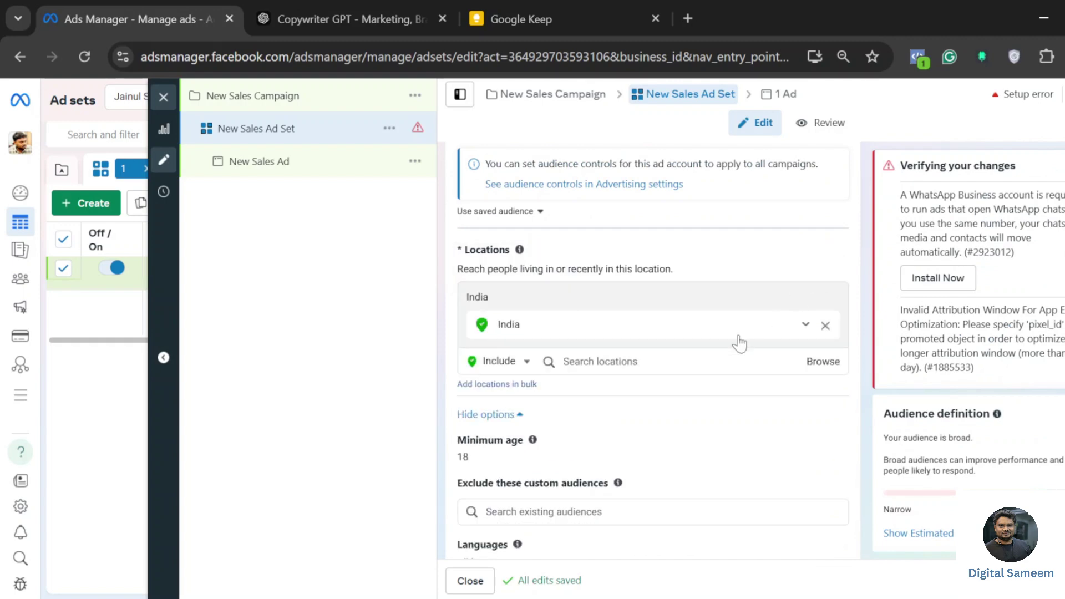
{"action": "left_click", "coordinate": [792, 349]}
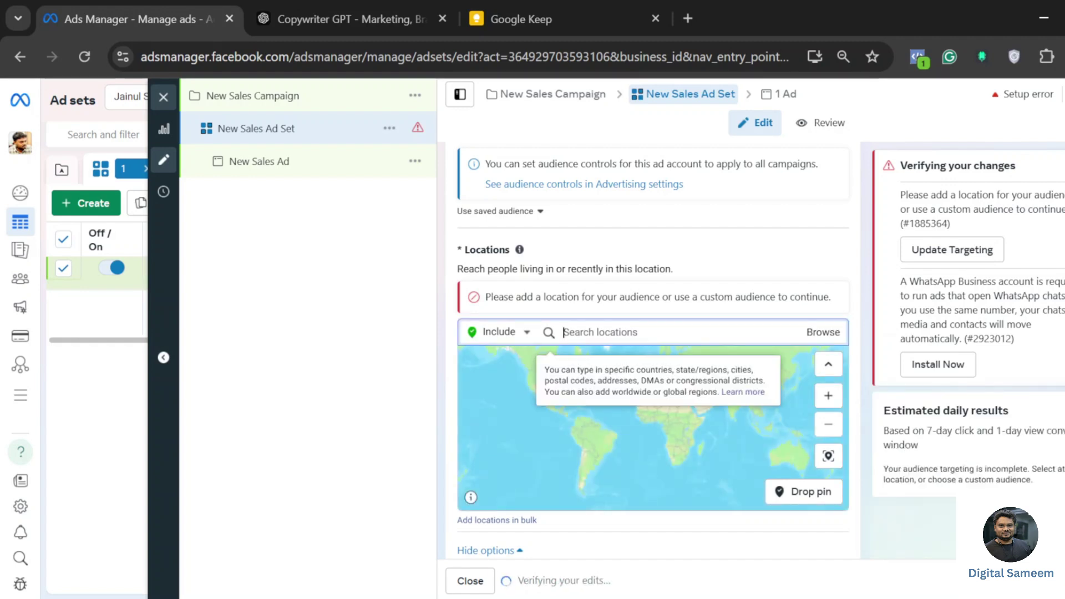
{"action": "type", "text": "tn"}
{"action": "key", "text": "BackSpace"}
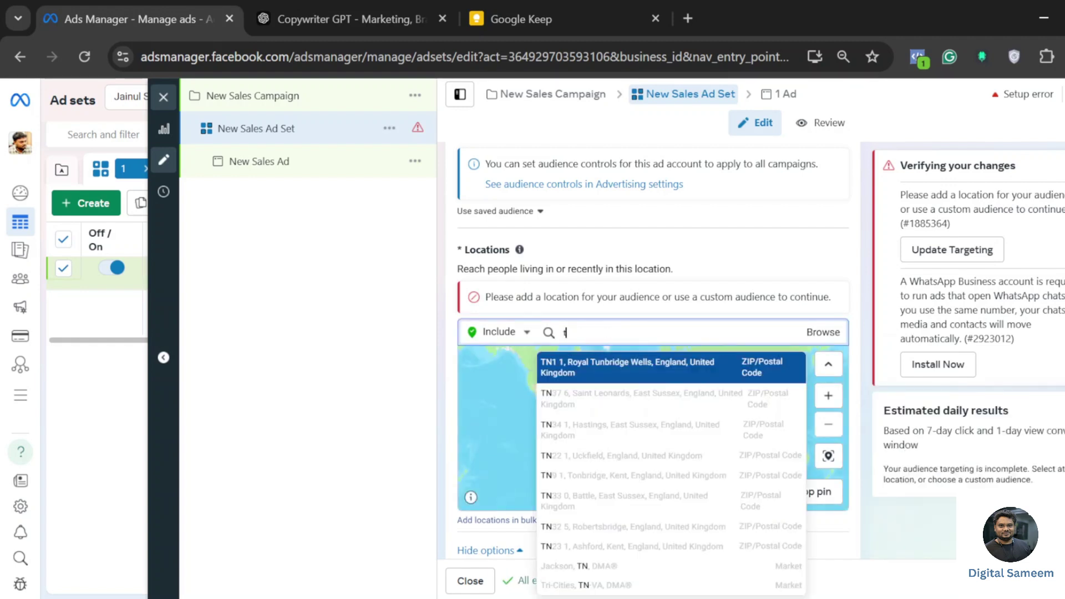
{"action": "key", "text": "BackSpace"}
{"action": "type", "text": "tnagar"}
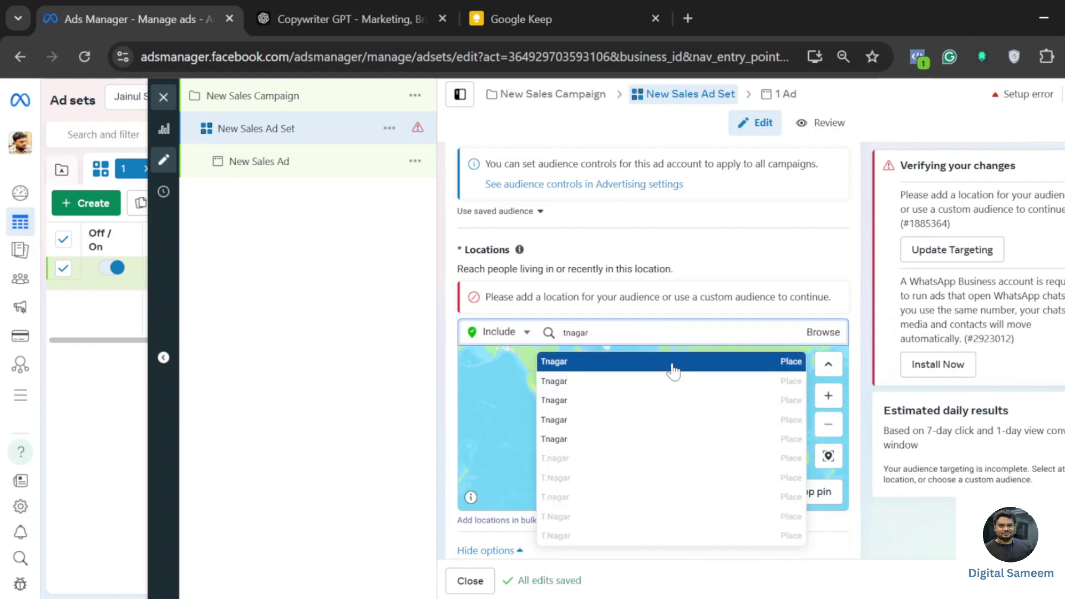
{"action": "left_click", "coordinate": [673, 367]}
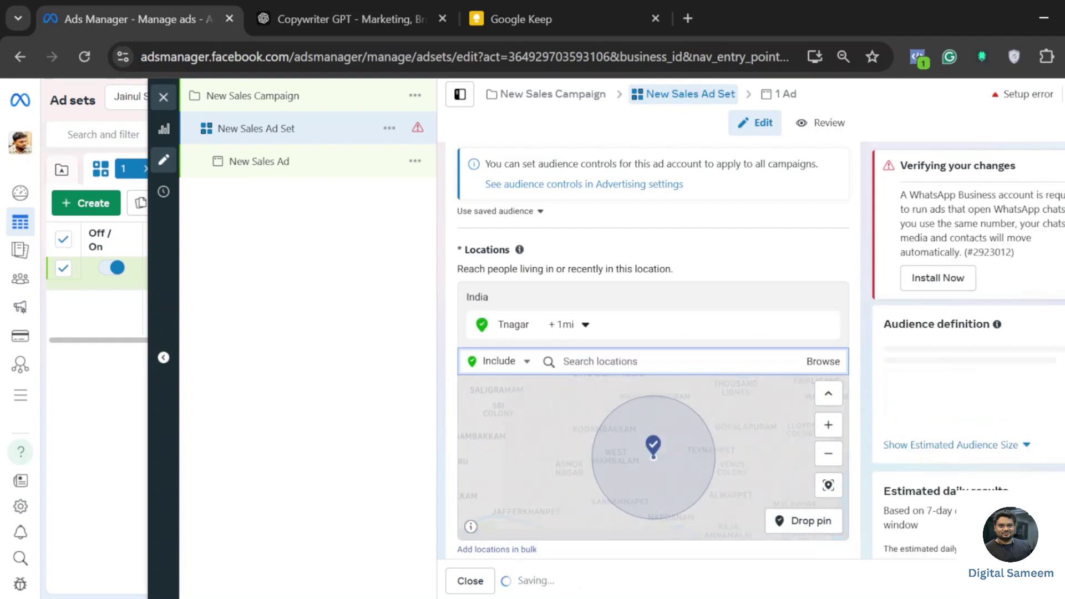
Set the targeting radius around Tnagar to 10 mi.
{"action": "left_click", "coordinate": [584, 324]}
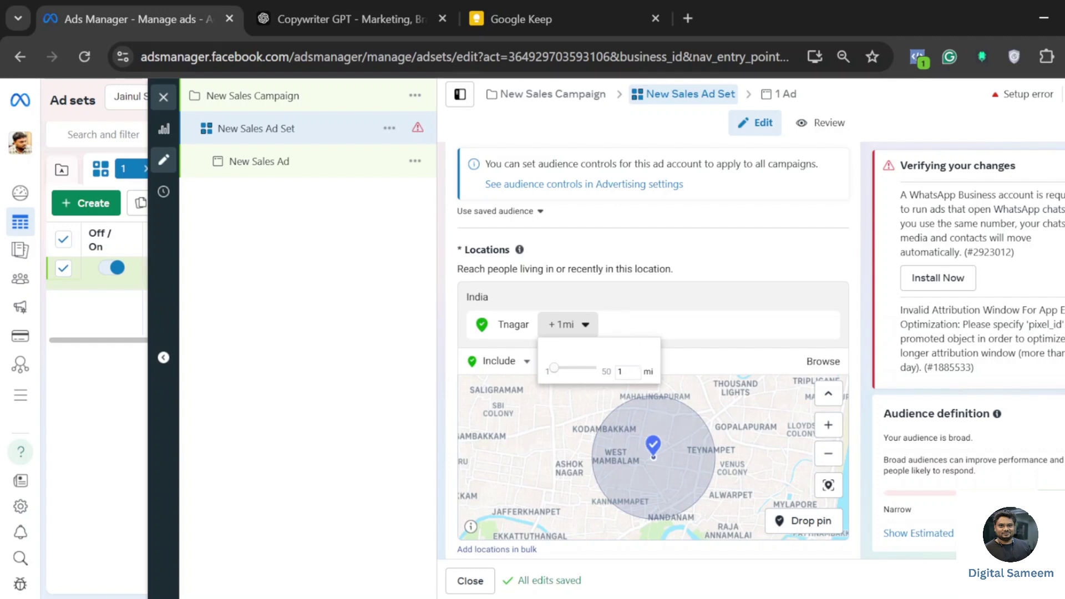
{"action": "left_click_drag", "start_coordinate": [556, 373], "coordinate": [594, 380]}
{"action": "left_click", "coordinate": [622, 371]}
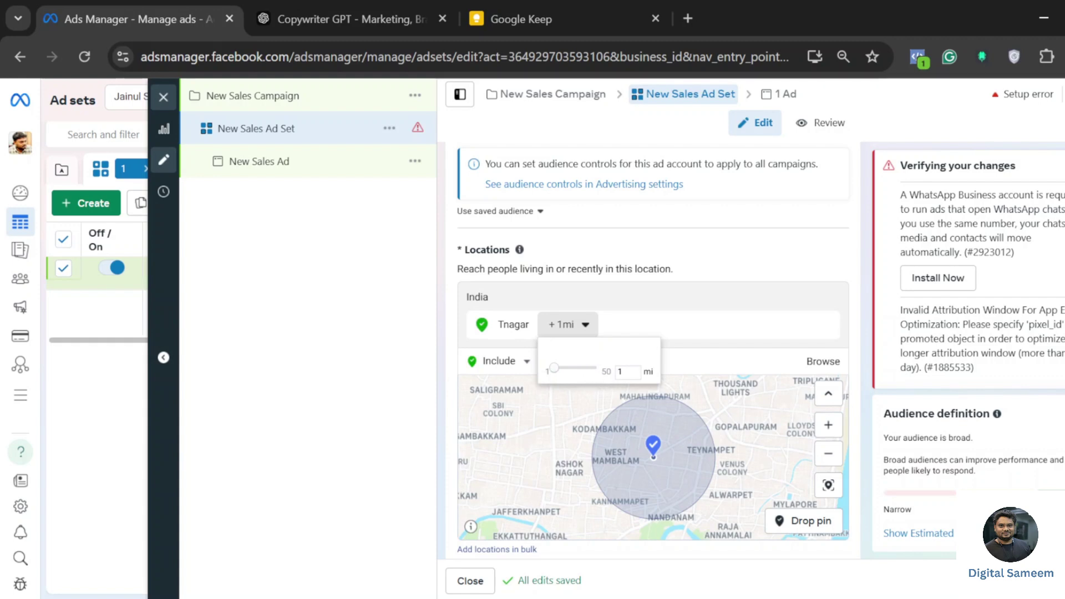
{"action": "type", "text": "0"}
{"action": "key", "text": "Return"}
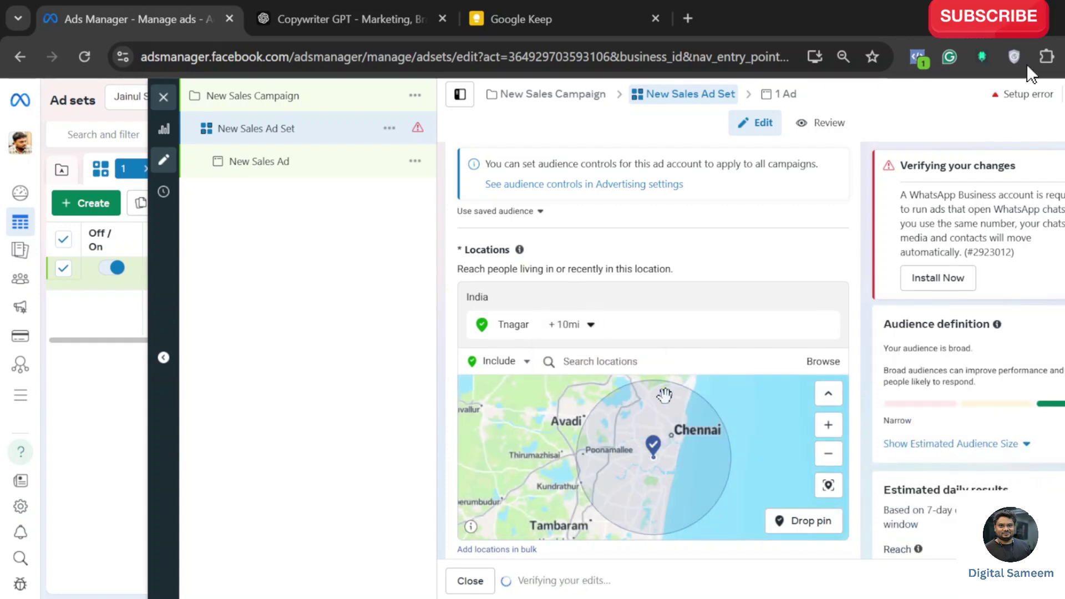
Set the targeting radius around Tnagar to 1 mi.
{"action": "left_click", "coordinate": [589, 326]}
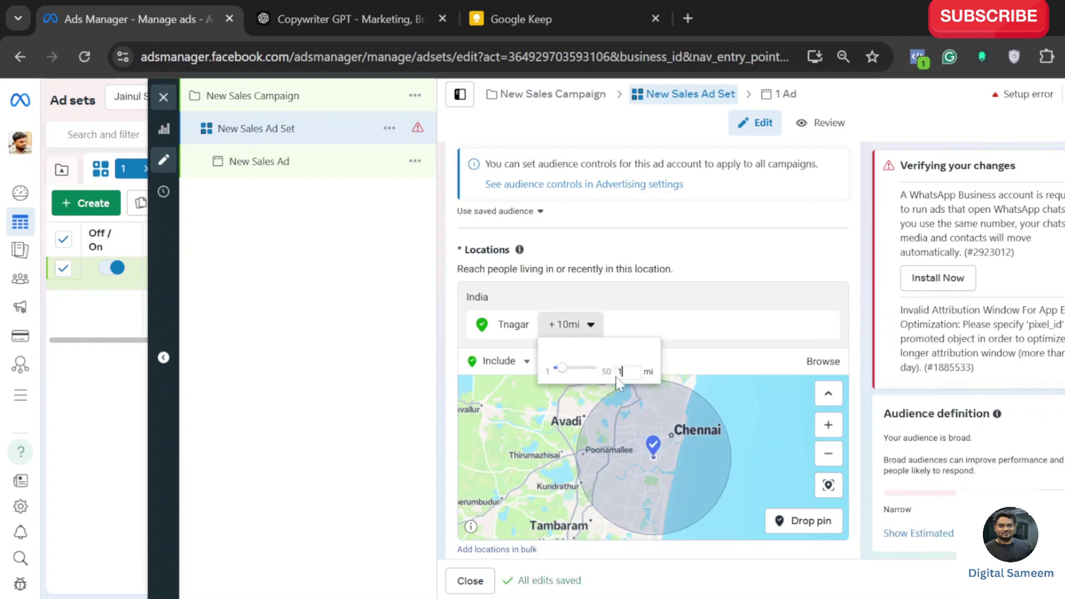
{"action": "type", "text": "1"}
{"action": "key", "text": "Return"}
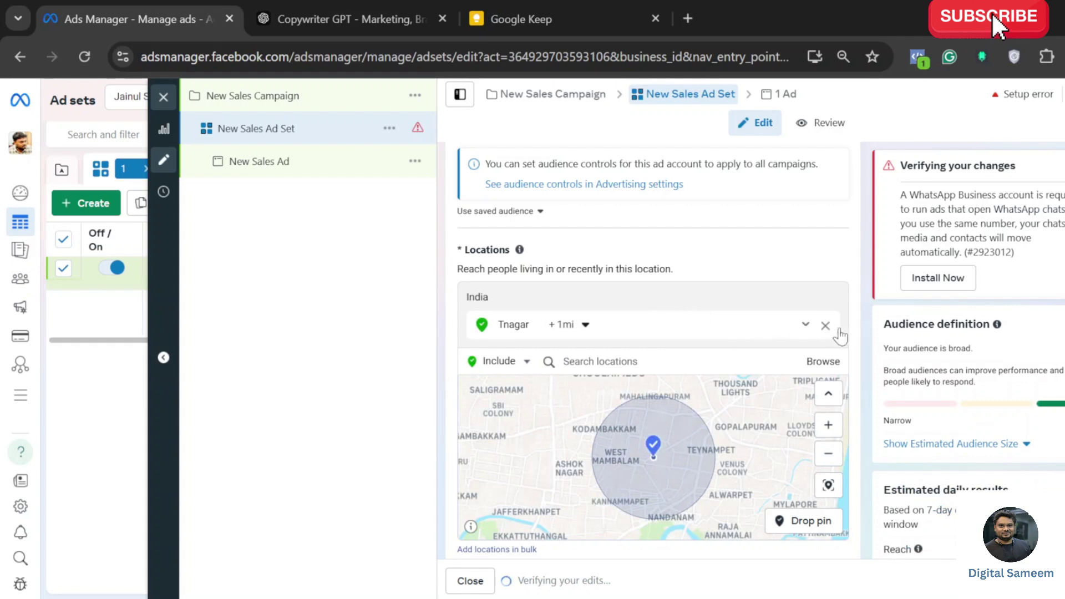
{"action": "scroll", "coordinate": [704, 399], "scroll_direction": "down", "scroll_amount": 2}
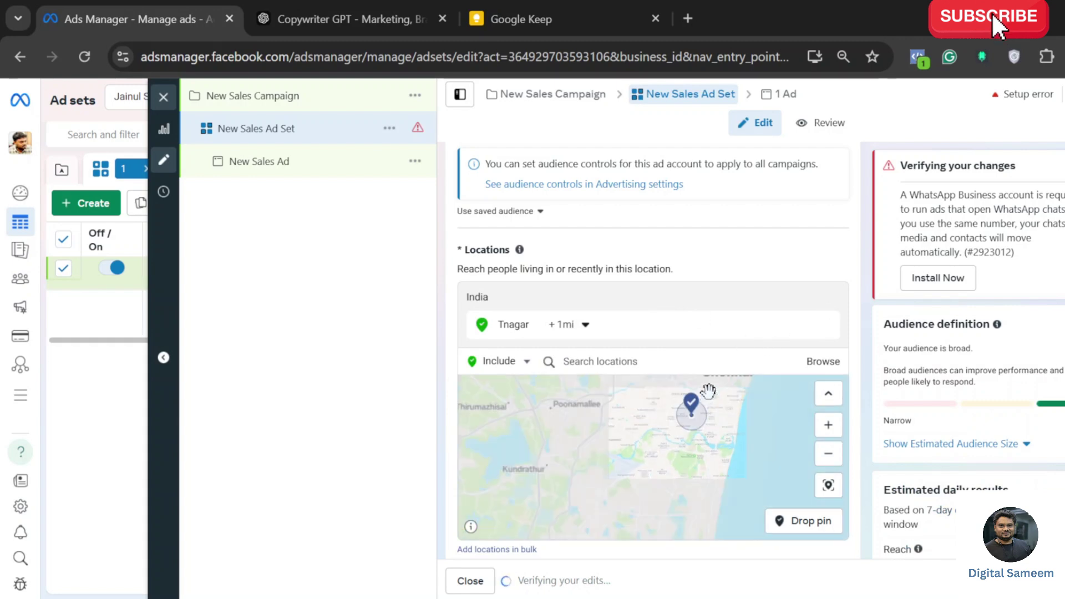
Review the ad set's remaining audience controls, the Advantage+ audience fields including detailed targeting, and the placements section.
{"action": "scroll", "coordinate": [787, 268], "scroll_direction": "down", "scroll_amount": 5}
{"action": "scroll", "coordinate": [787, 272], "scroll_direction": "up", "scroll_amount": 3}
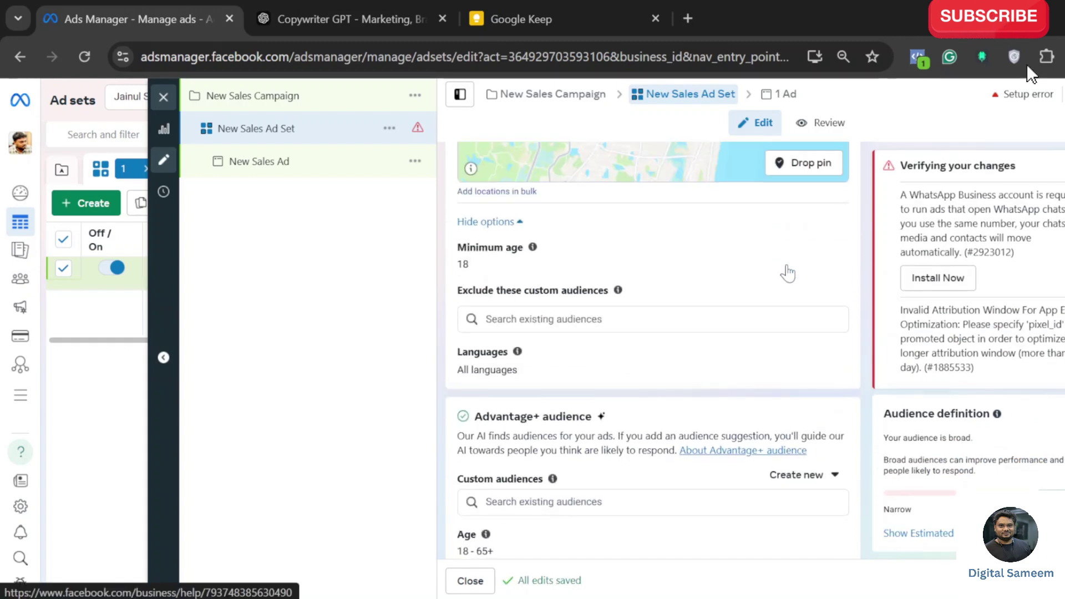
{"action": "scroll", "coordinate": [786, 265], "scroll_direction": "down", "scroll_amount": 6}
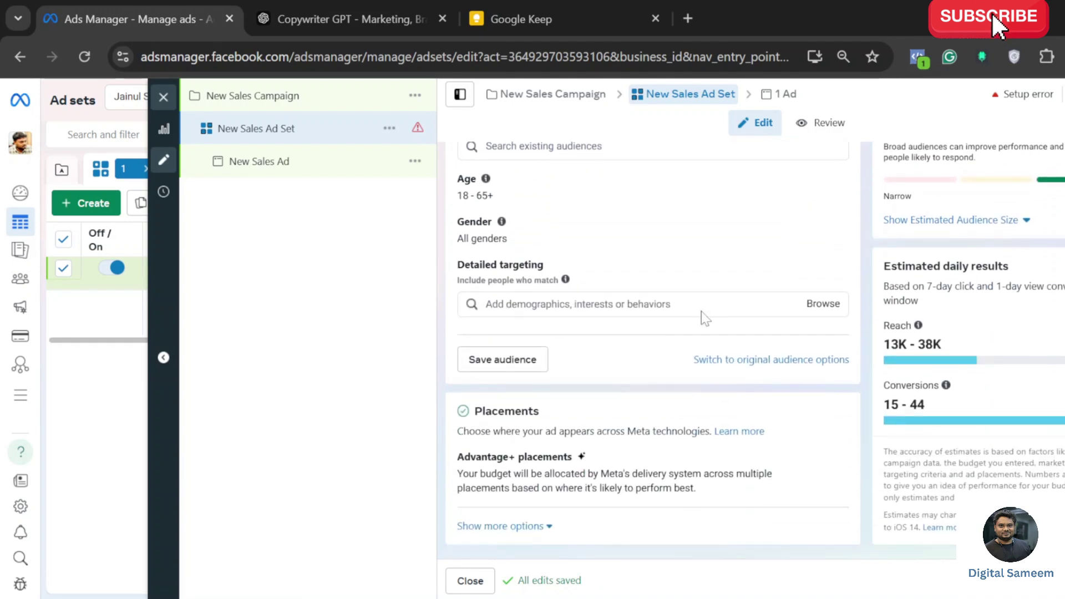
{"action": "scroll", "coordinate": [701, 311], "scroll_direction": "up", "scroll_amount": 6}
{"action": "scroll", "coordinate": [652, 349], "scroll_direction": "up", "scroll_amount": 5}
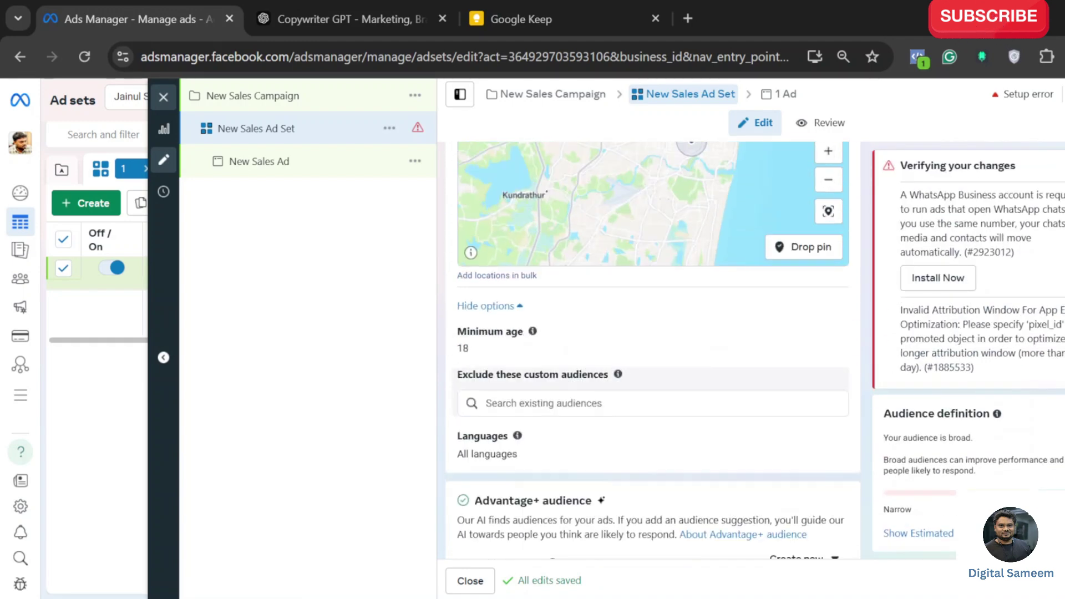
{"action": "scroll", "coordinate": [617, 314], "scroll_direction": "down", "scroll_amount": 10}
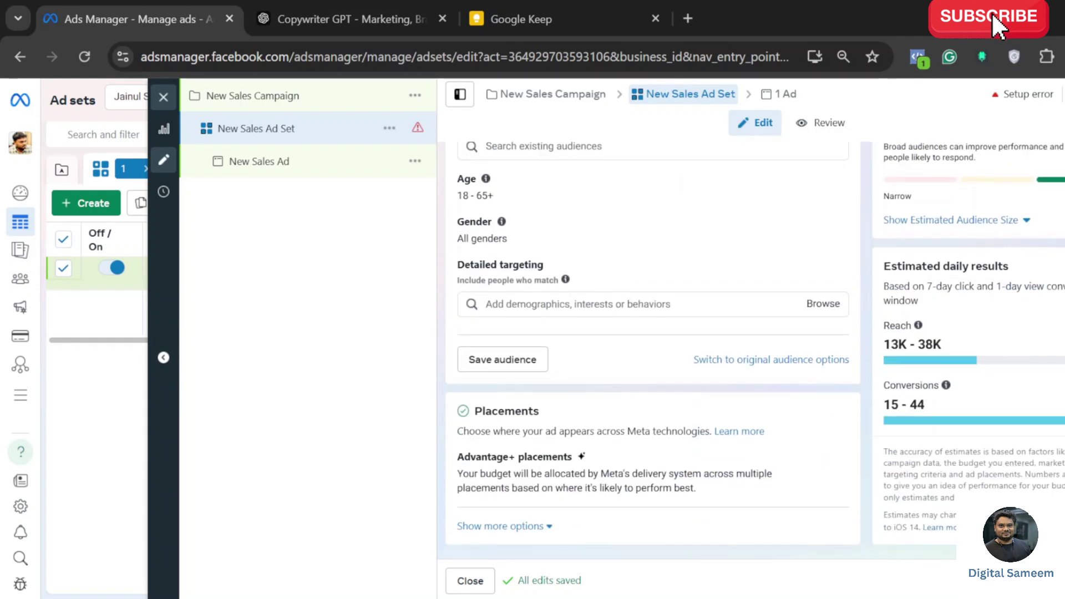
{"action": "scroll", "coordinate": [643, 333], "scroll_direction": "up", "scroll_amount": 3}
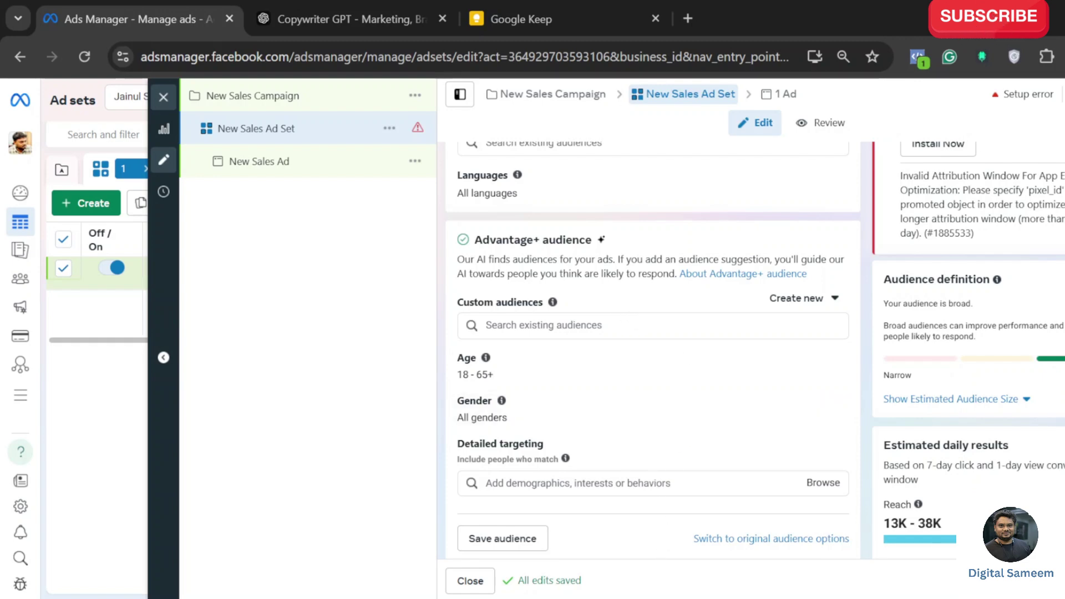
{"action": "left_click", "coordinate": [655, 482]}
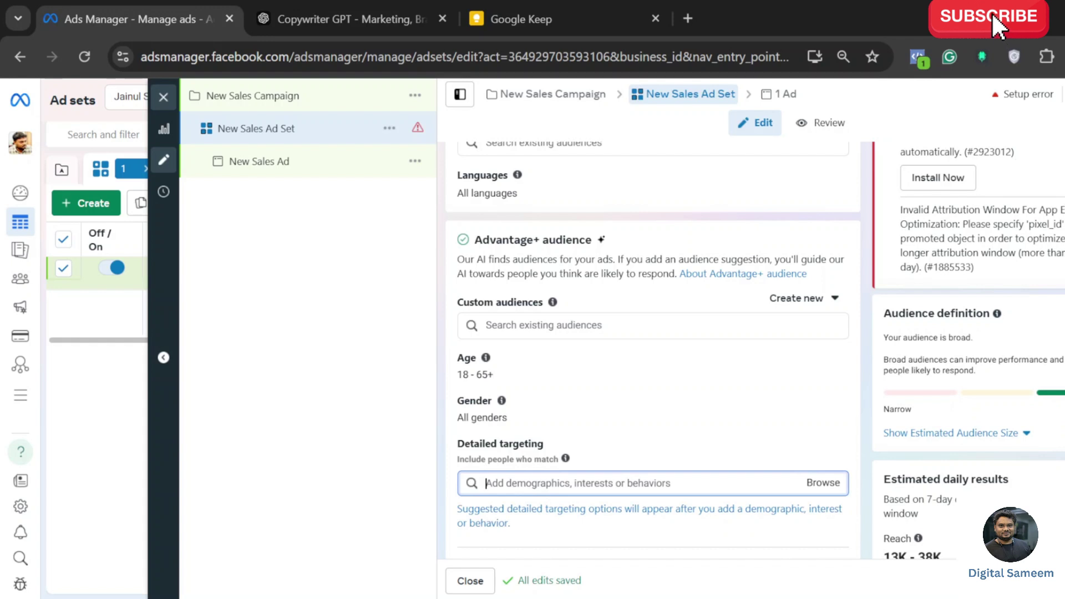
{"action": "scroll", "coordinate": [634, 345], "scroll_direction": "down", "scroll_amount": 3}
{"action": "scroll", "coordinate": [635, 345], "scroll_direction": "down", "scroll_amount": 2}
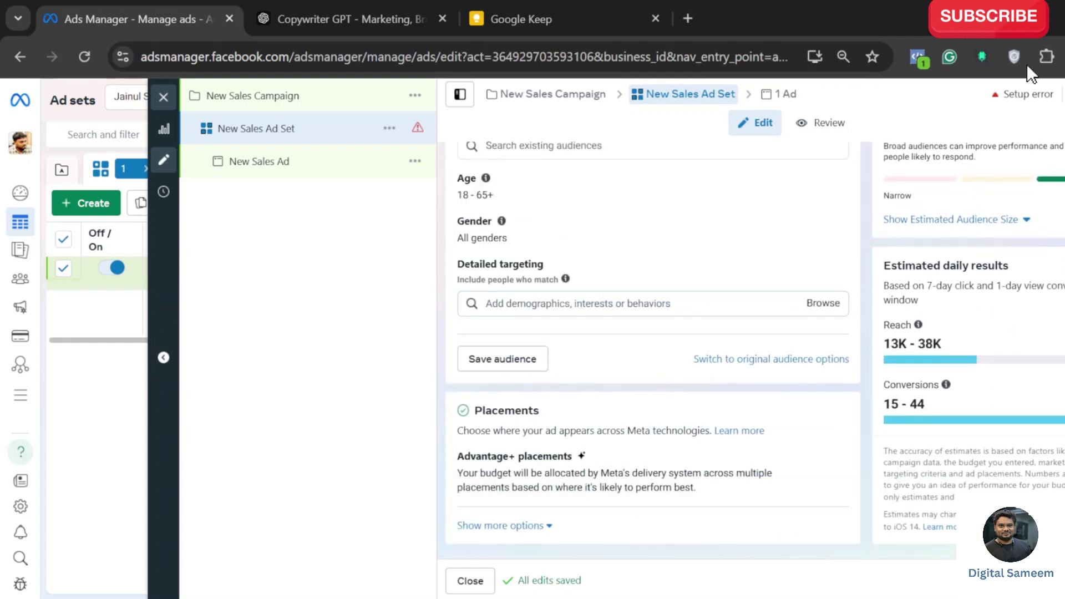
Open the New Sales Ad and review its identity, format, multi-advertiser, creative and message template sections.
{"action": "left_click", "coordinate": [778, 94]}
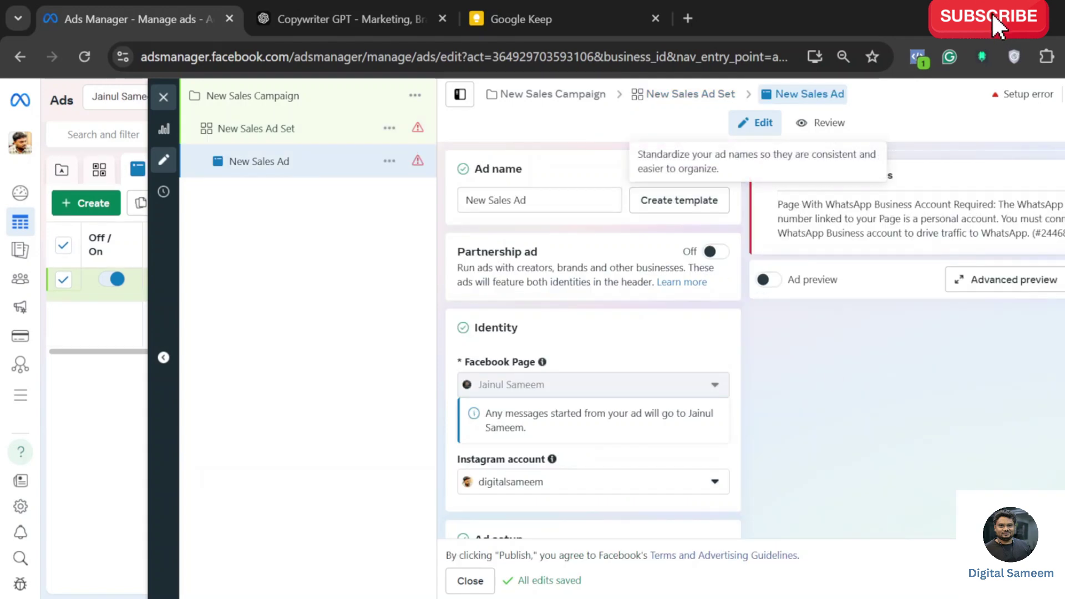
{"action": "scroll", "coordinate": [583, 229], "scroll_direction": "down", "scroll_amount": 2}
{"action": "scroll", "coordinate": [581, 224], "scroll_direction": "down", "scroll_amount": 5}
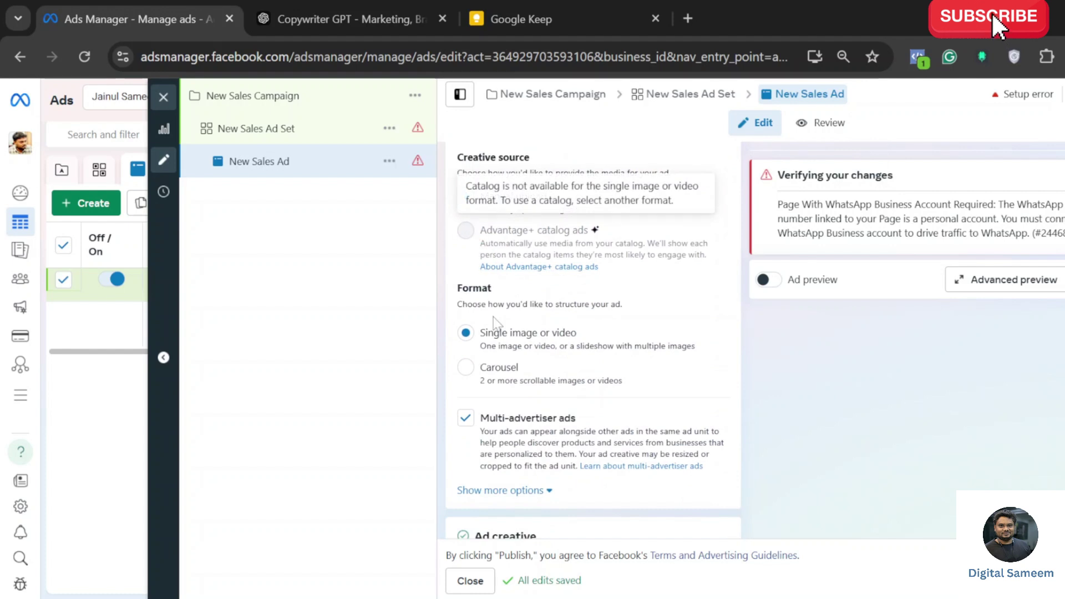
{"action": "scroll", "coordinate": [516, 366], "scroll_direction": "down", "scroll_amount": 2}
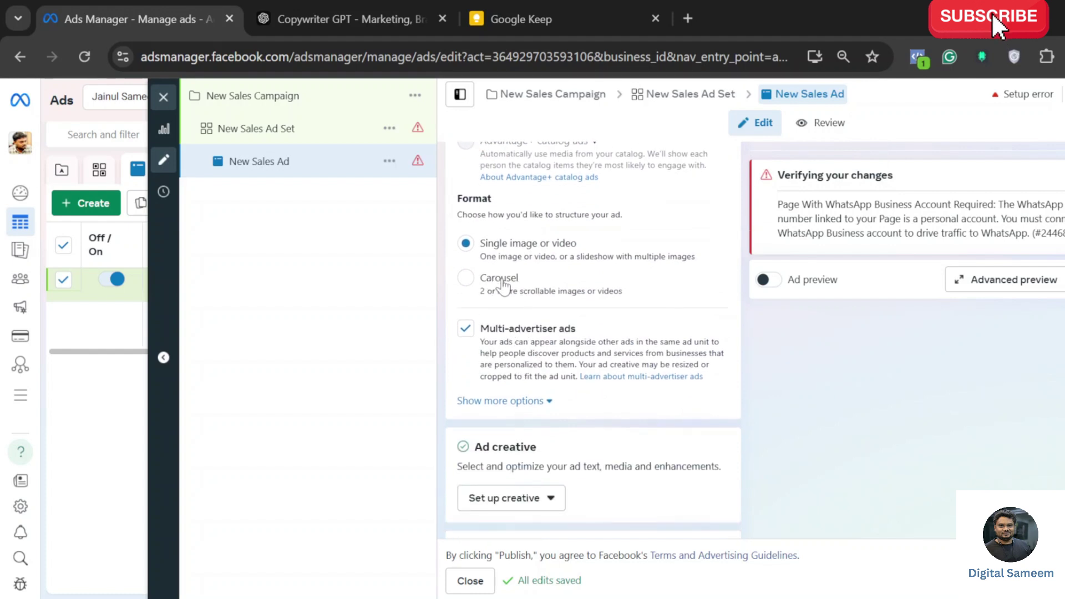
{"action": "scroll", "coordinate": [488, 284], "scroll_direction": "down", "scroll_amount": 2}
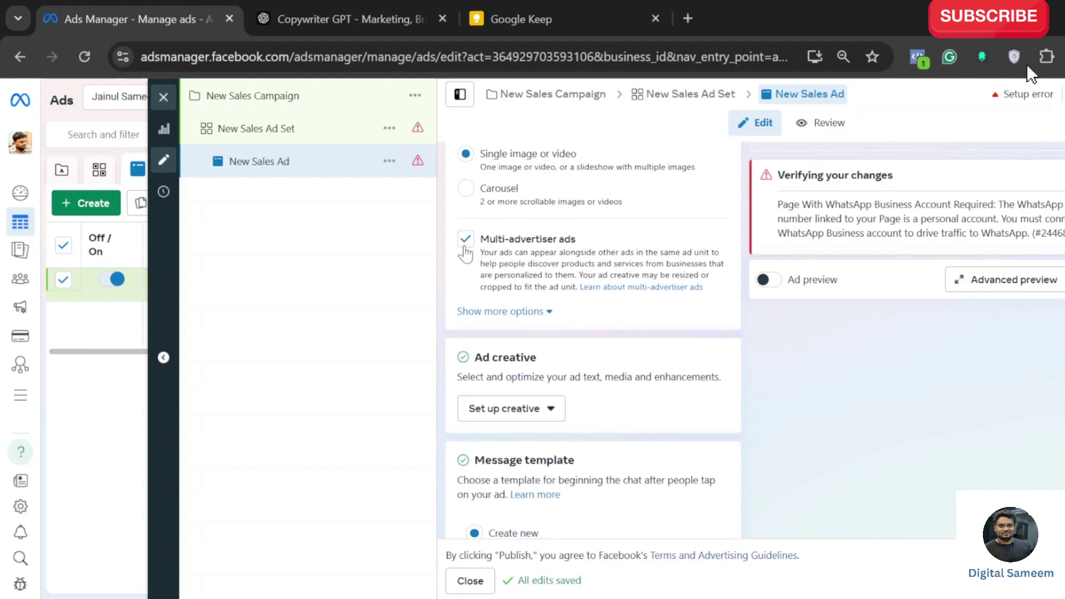
{"action": "scroll", "coordinate": [518, 266], "scroll_direction": "down", "scroll_amount": 4}
{"action": "scroll", "coordinate": [534, 246], "scroll_direction": "up", "scroll_amount": 4}
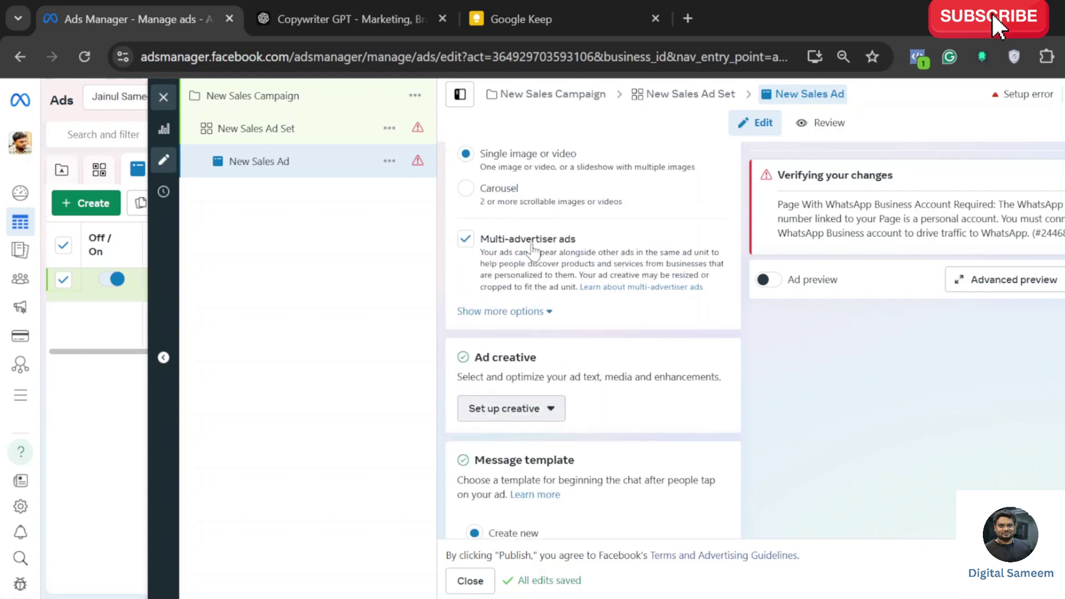
Review the New Sales Ad's message template section, with its greeting and pre-filled message, and the tracking section's event options.
{"action": "scroll", "coordinate": [599, 307], "scroll_direction": "down", "scroll_amount": 2}
{"action": "scroll", "coordinate": [587, 337], "scroll_direction": "down", "scroll_amount": 4}
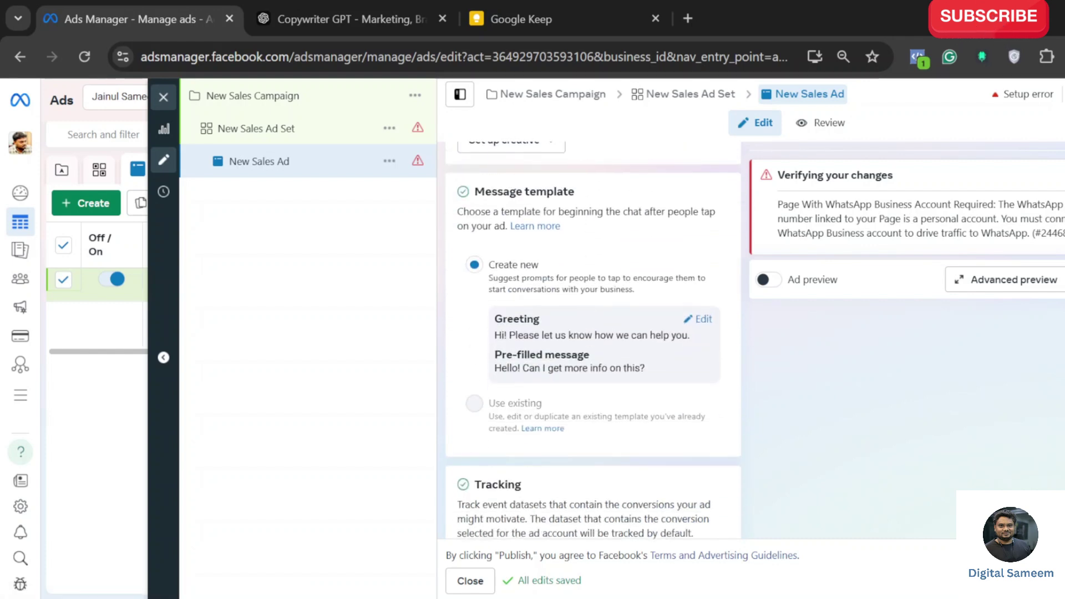
{"action": "scroll", "coordinate": [582, 327], "scroll_direction": "up", "scroll_amount": 4}
{"action": "scroll", "coordinate": [580, 322], "scroll_direction": "down", "scroll_amount": 5}
{"action": "scroll", "coordinate": [580, 322], "scroll_direction": "down", "scroll_amount": 5}
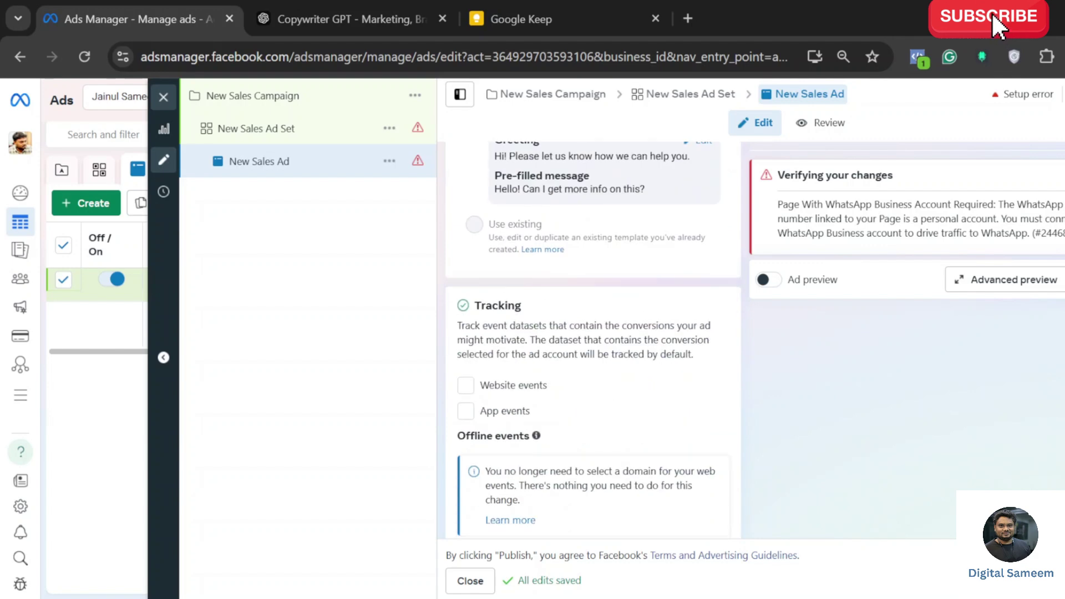
{"action": "scroll", "coordinate": [580, 321], "scroll_direction": "up", "scroll_amount": 7}
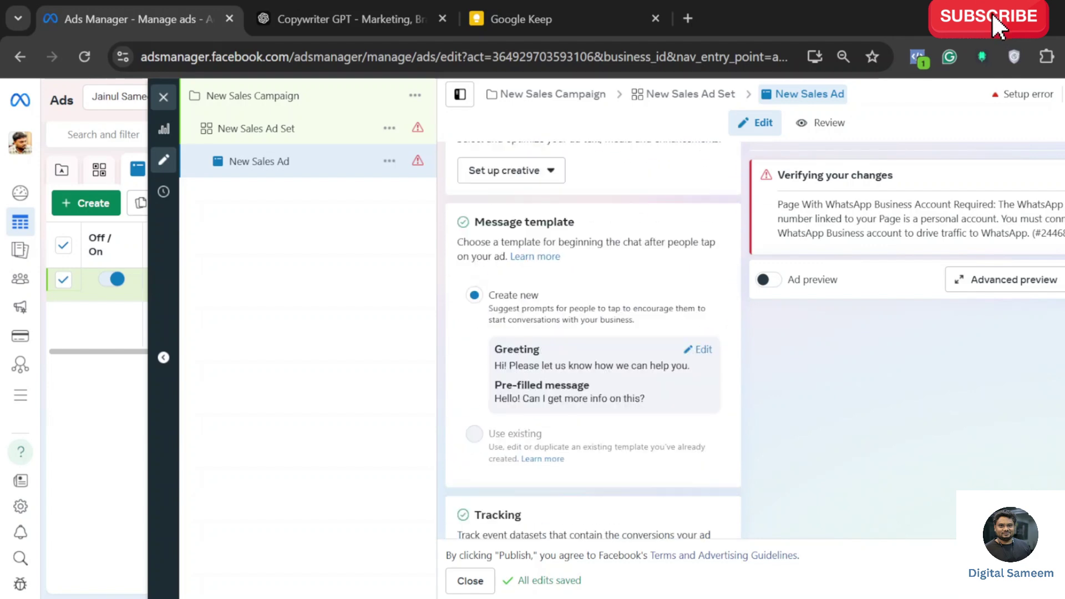
{"action": "scroll", "coordinate": [575, 321], "scroll_direction": "up", "scroll_amount": 2}
{"action": "scroll", "coordinate": [582, 338], "scroll_direction": "down", "scroll_amount": 2}
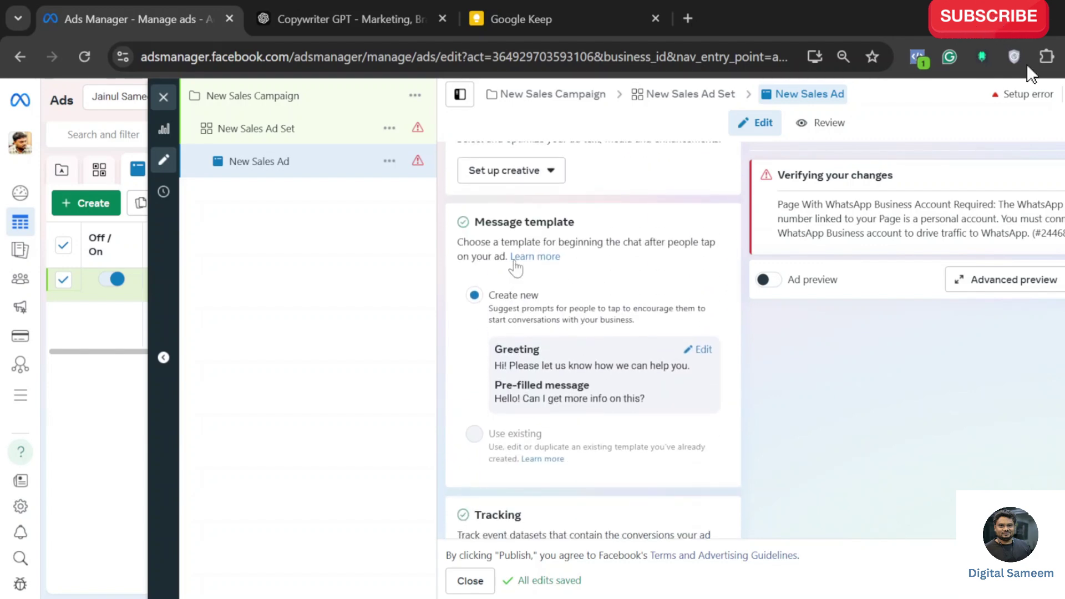
Open the ad's new message template, save it with the pre-filled message "Hello! Can I get more info on this?", and view the tracking and creative testing sections.
{"action": "left_click", "coordinate": [698, 350]}
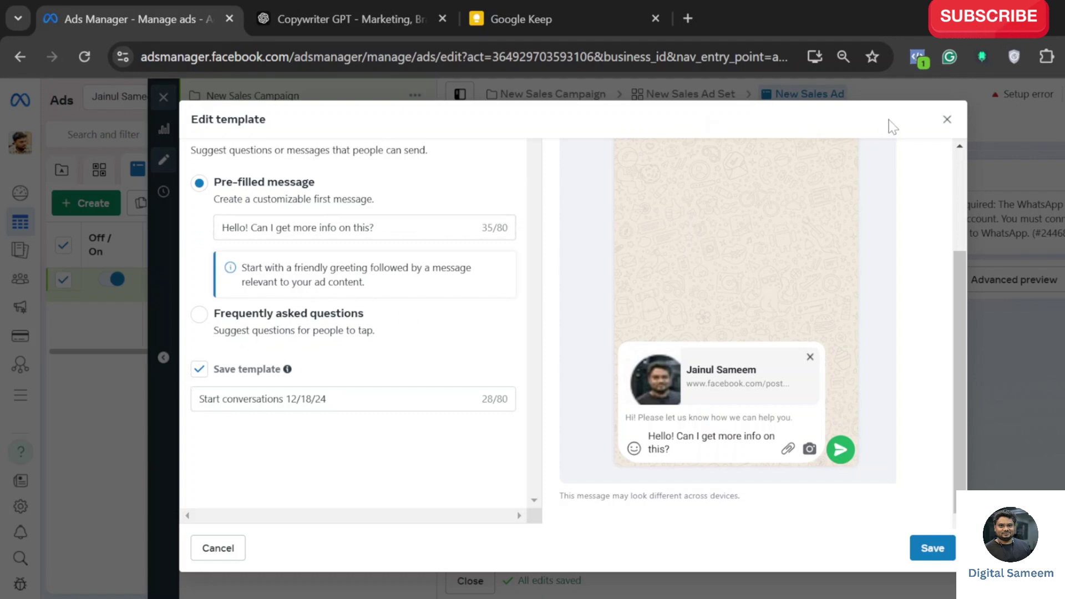
{"action": "left_click", "coordinate": [932, 548]}
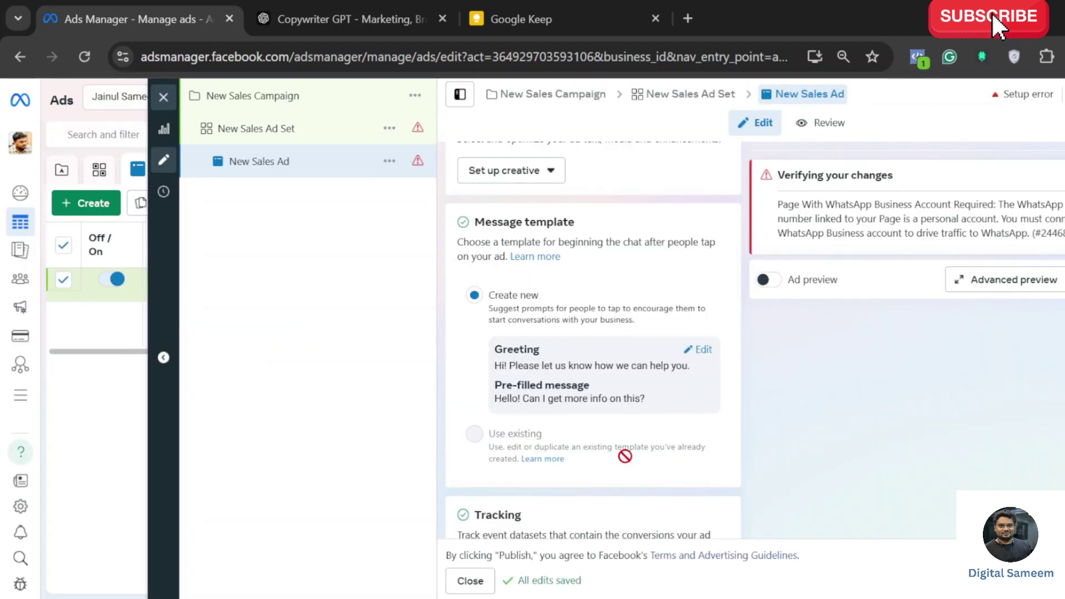
{"action": "mouse_move", "coordinate": [625, 452]}
{"action": "scroll", "coordinate": [700, 384], "scroll_direction": "down", "scroll_amount": 5}
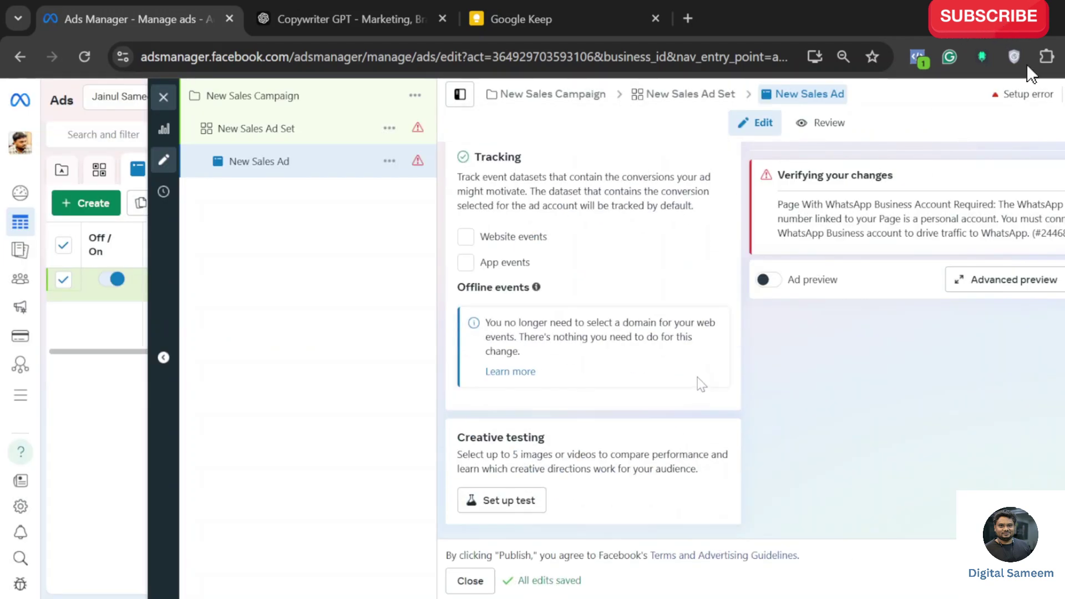